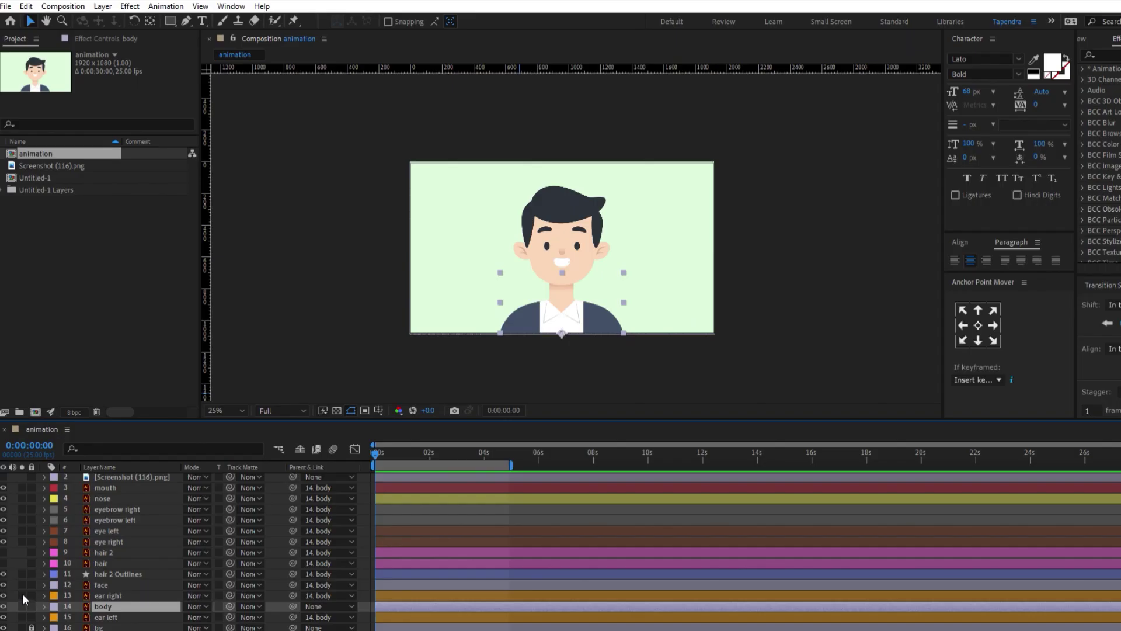
Step: Solo the body layer so only the torso shows in the composition
{"action": "left_click", "coordinate": [22, 606]}
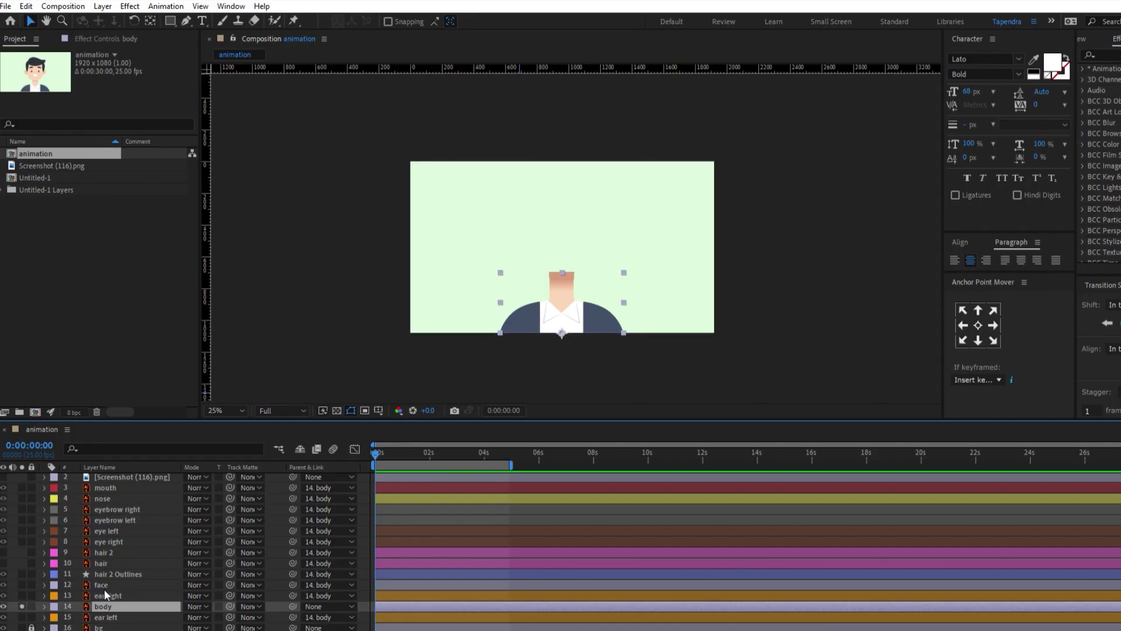
Step: Keyframe the body's Position at 0s and dip it to Y 1088.2 at 0:12
{"action": "key", "text": "p"}
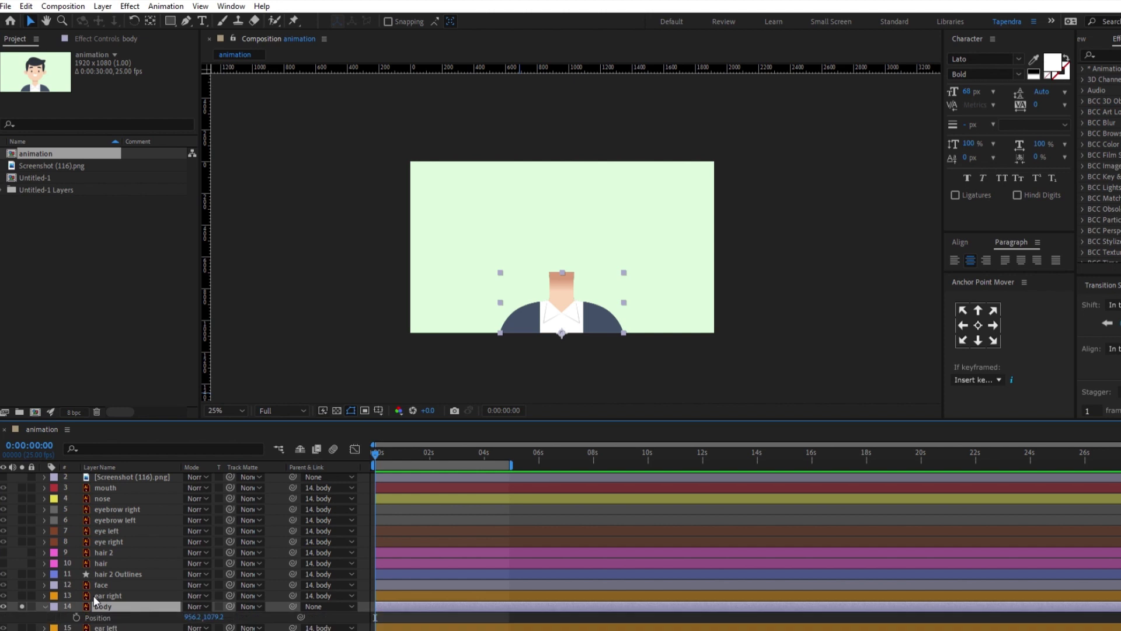
{"action": "left_click", "coordinate": [76, 616]}
{"action": "scroll", "coordinate": [367, 528], "scroll_direction": "down", "scroll_amount": 1}
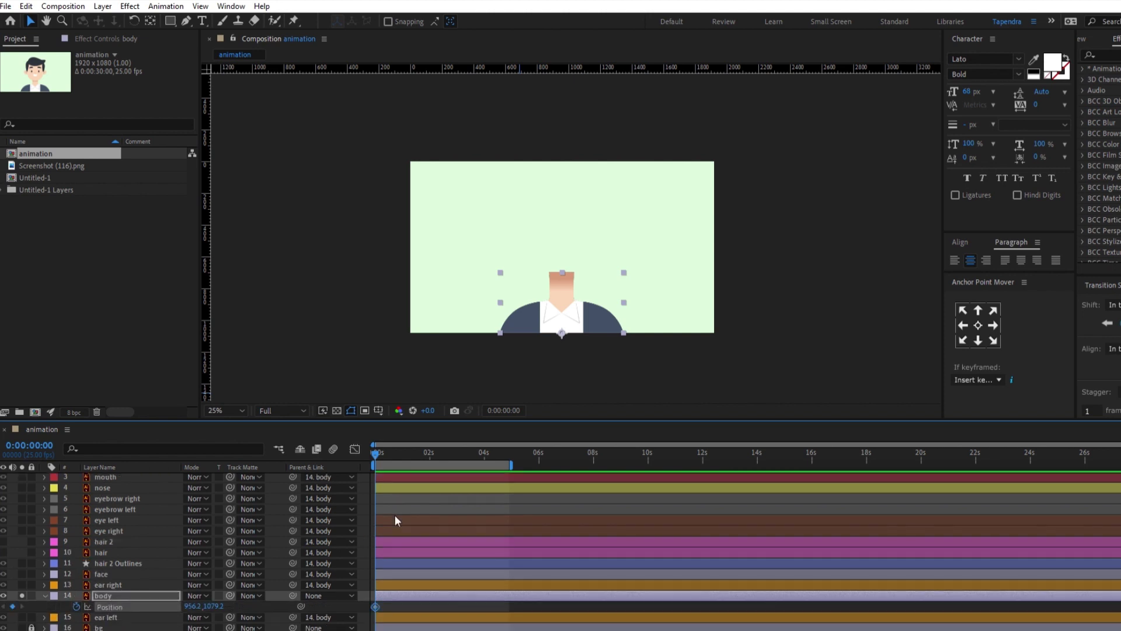
{"action": "left_click_drag", "start_coordinate": [383, 447], "coordinate": [385, 447]}
{"action": "left_click_drag", "start_coordinate": [213, 606], "coordinate": [220, 605]}
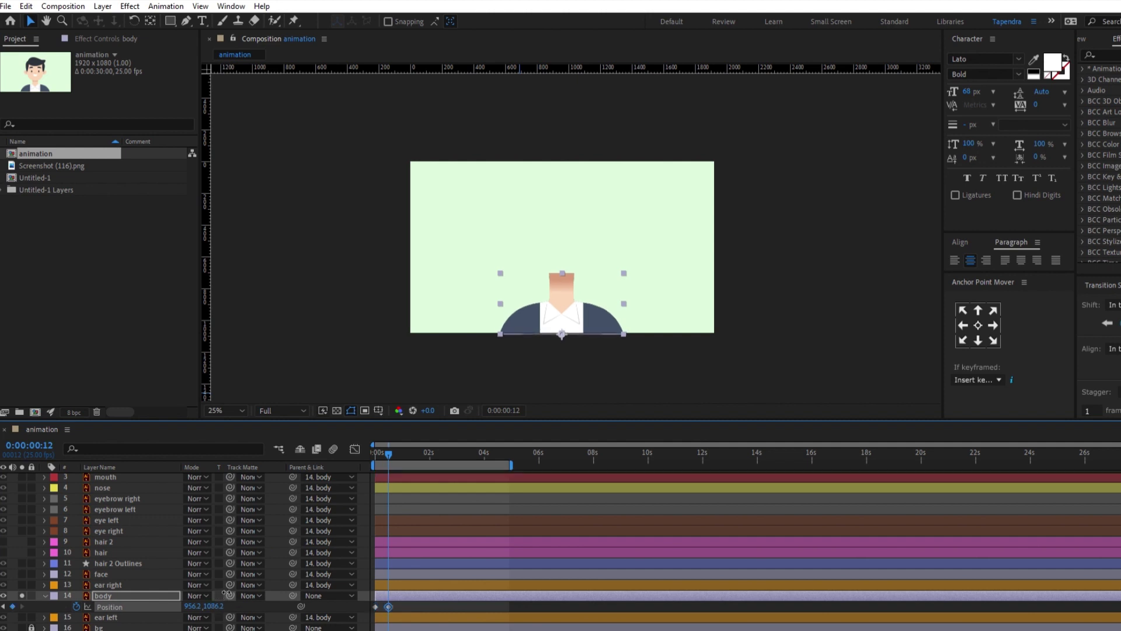
Step: Copy the starting body Position keyframe to 1:02 so it returns to 1079.2
{"action": "left_click", "coordinate": [402, 451]}
{"action": "left_click_drag", "start_coordinate": [402, 450], "coordinate": [406, 451]}
{"action": "left_click", "coordinate": [374, 606]}
{"action": "key", "text": "shift+Up"}
{"action": "key", "text": "Up"}
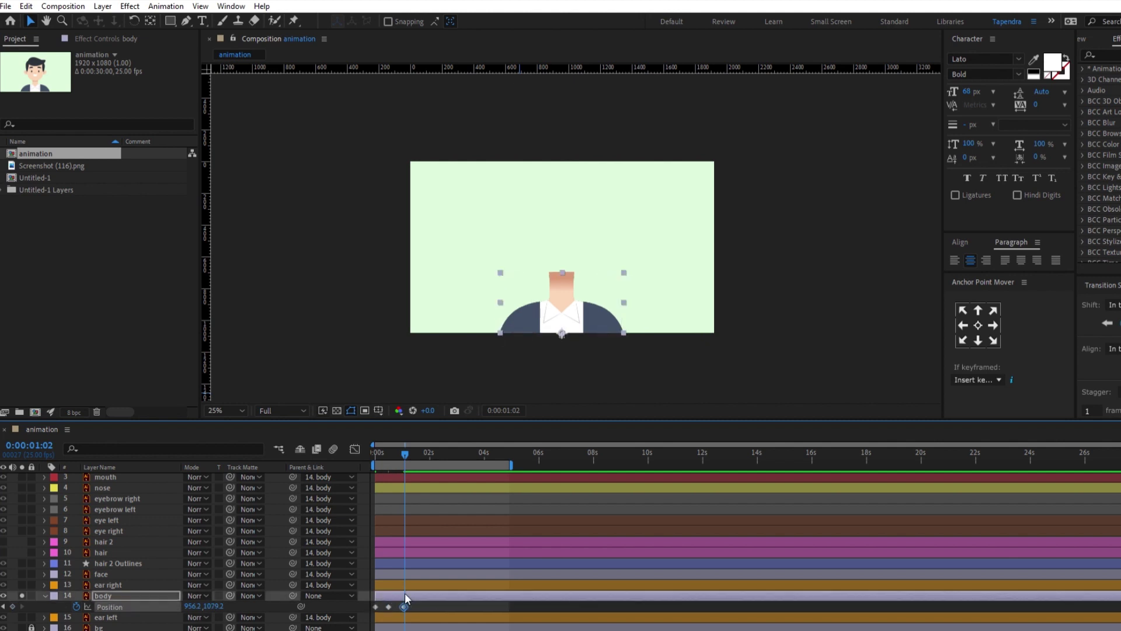
{"action": "key", "text": "Home"}
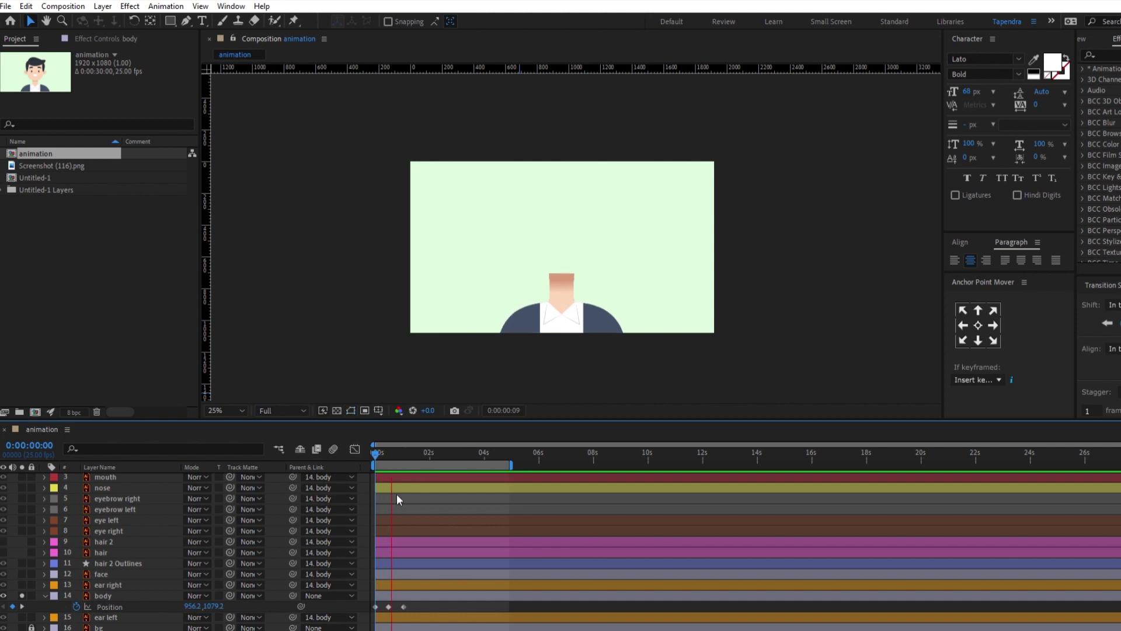
{"action": "left_click", "coordinate": [405, 595]}
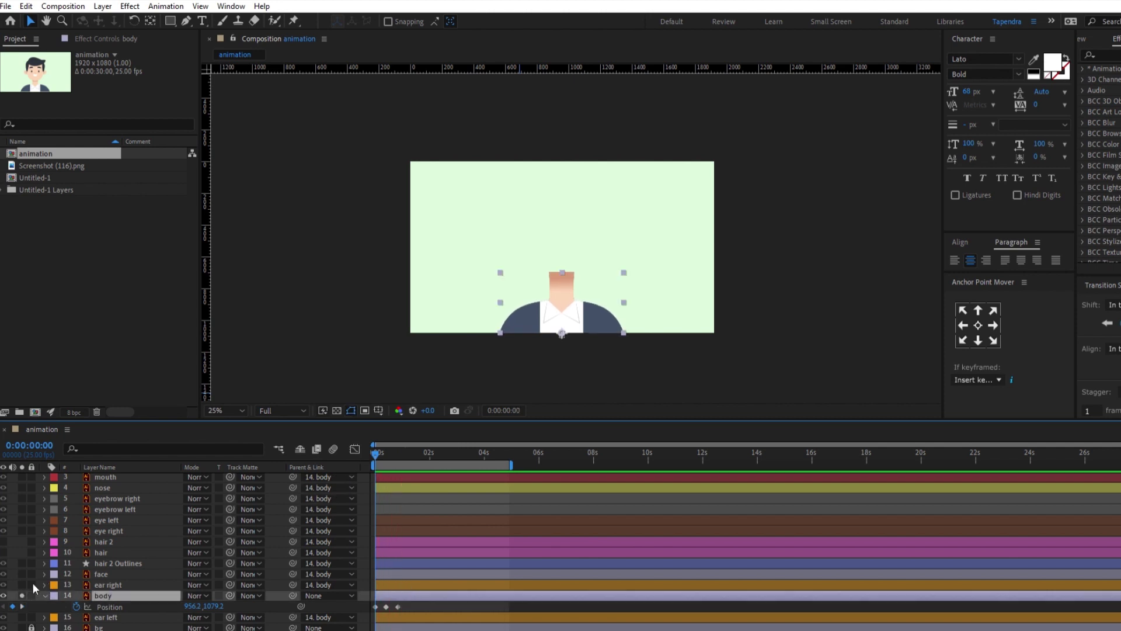
Step: Solo the face layer and duplicate it as face 2 to serve as its matte
{"action": "left_click", "coordinate": [116, 582]}
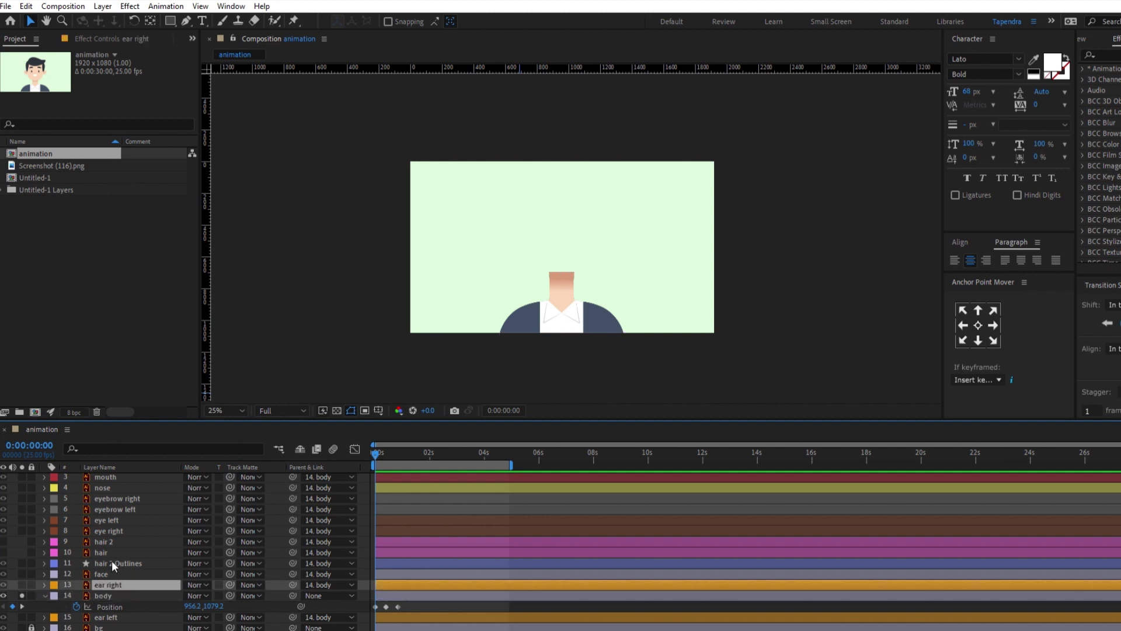
{"action": "left_click", "coordinate": [101, 574]}
{"action": "left_click", "coordinate": [22, 573]}
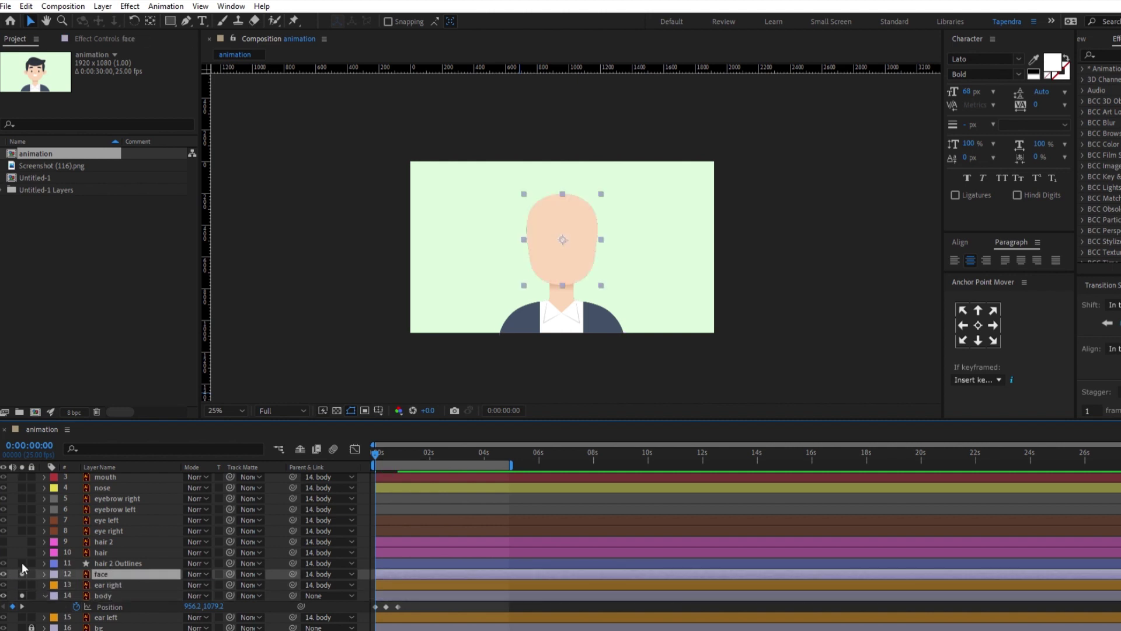
{"action": "left_click", "coordinate": [434, 596]}
{"action": "left_click", "coordinate": [419, 606]}
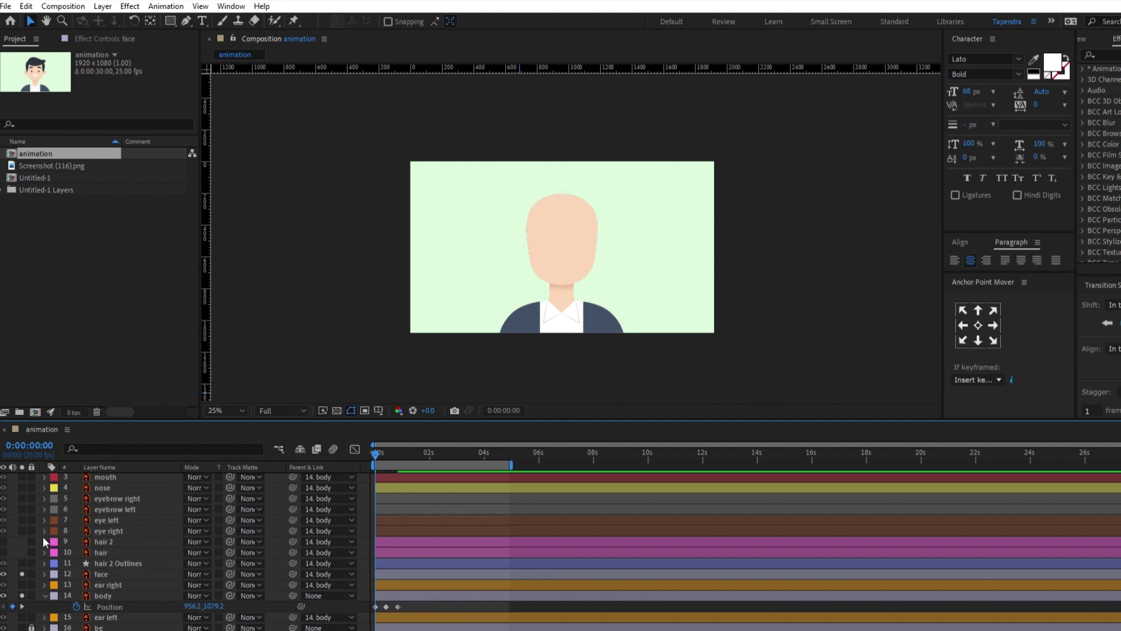
{"action": "left_click", "coordinate": [124, 571]}
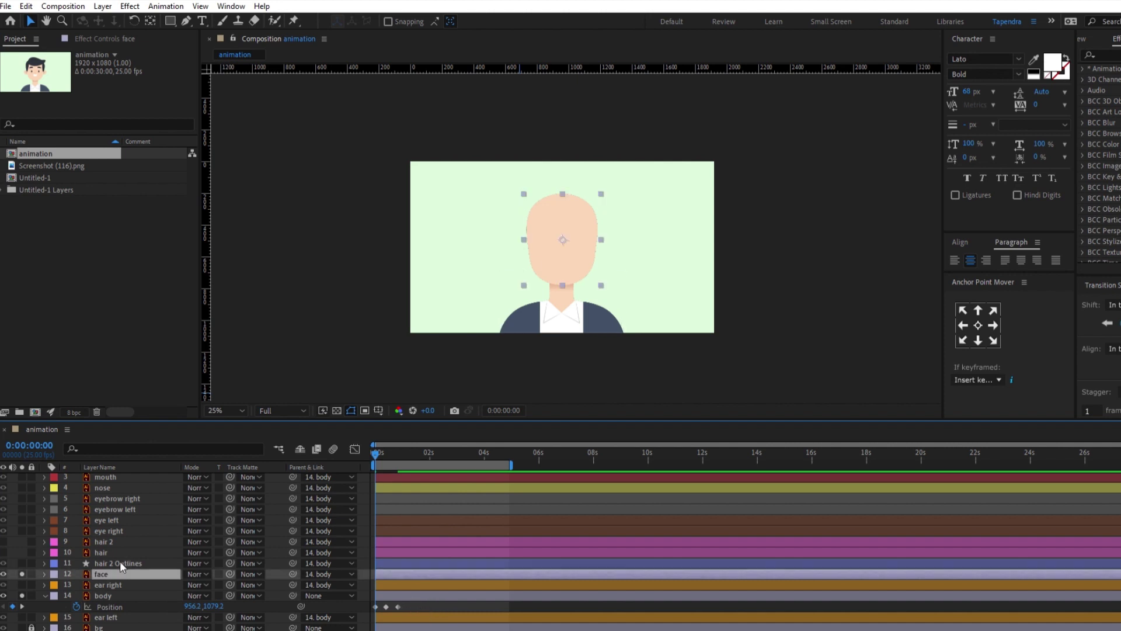
{"action": "key", "text": "ctrl+d"}
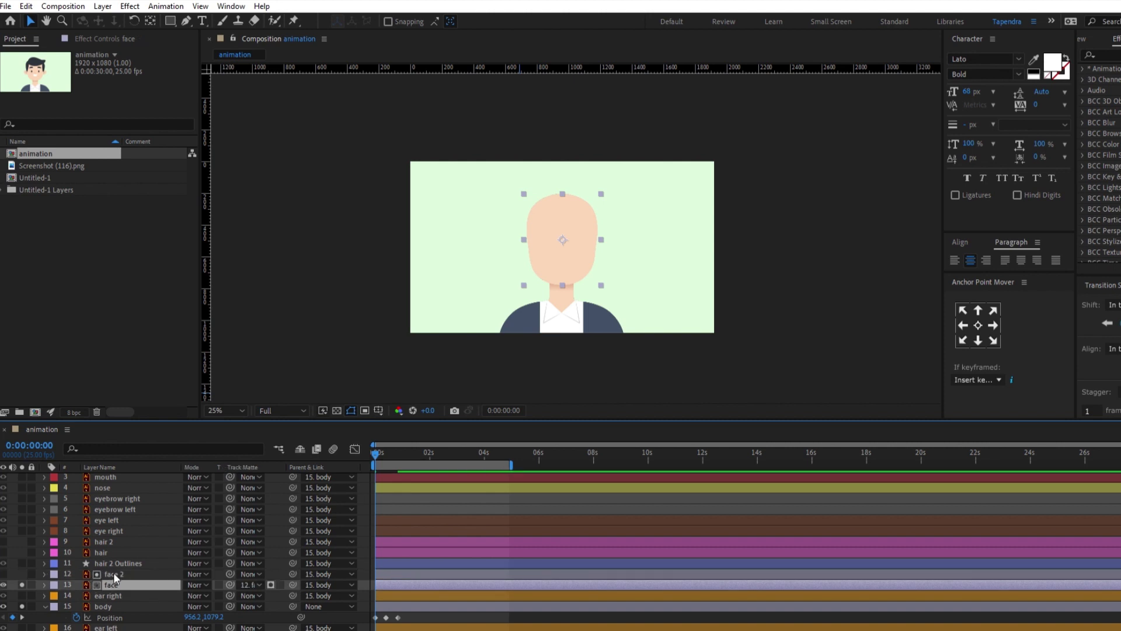
Step: Keyframe the face's Position, shifting it right to X 442.2 at 0:21
{"action": "key", "text": "p"}
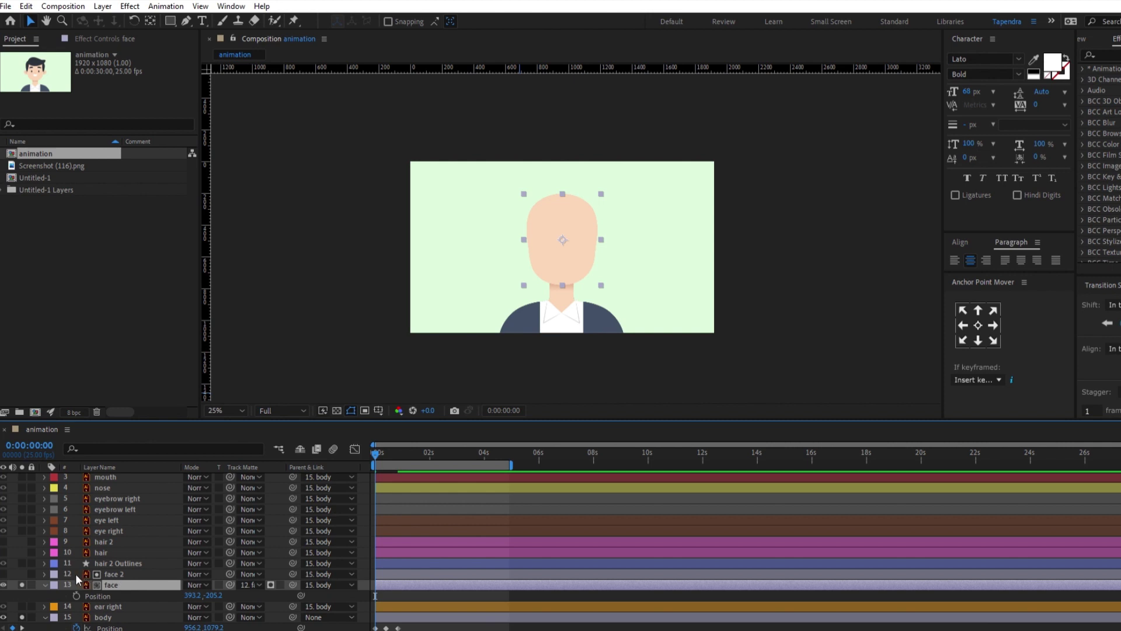
{"action": "left_click", "coordinate": [76, 595]}
{"action": "scroll", "coordinate": [438, 575], "scroll_direction": "down", "scroll_amount": 2}
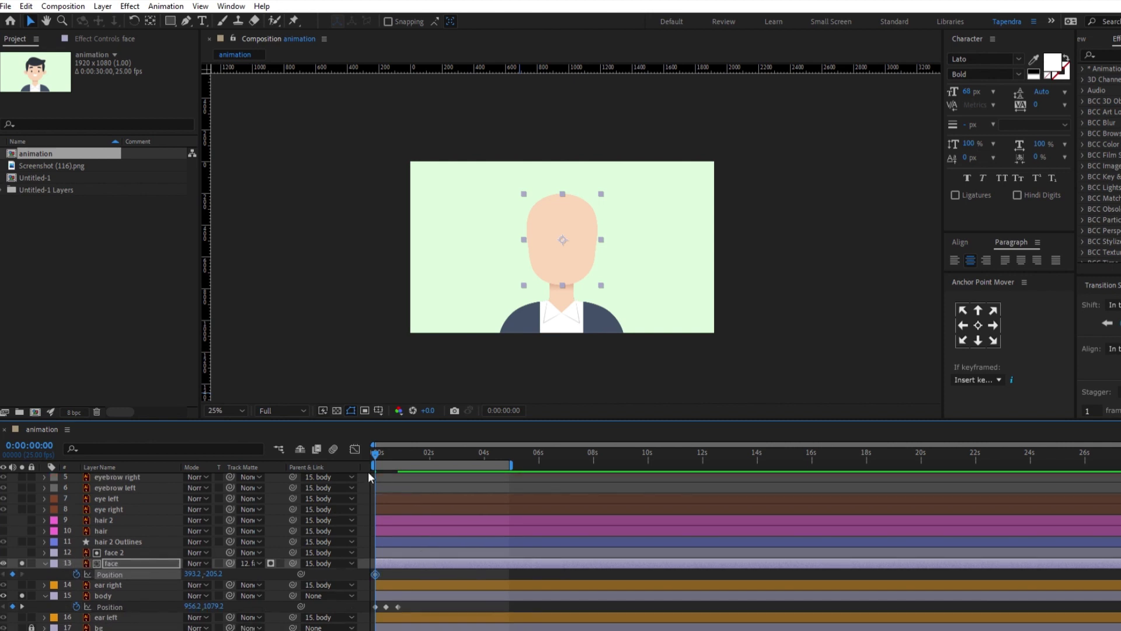
{"action": "left_click_drag", "start_coordinate": [377, 447], "coordinate": [401, 448]}
{"action": "left_click_drag", "start_coordinate": [195, 571], "coordinate": [220, 559]}
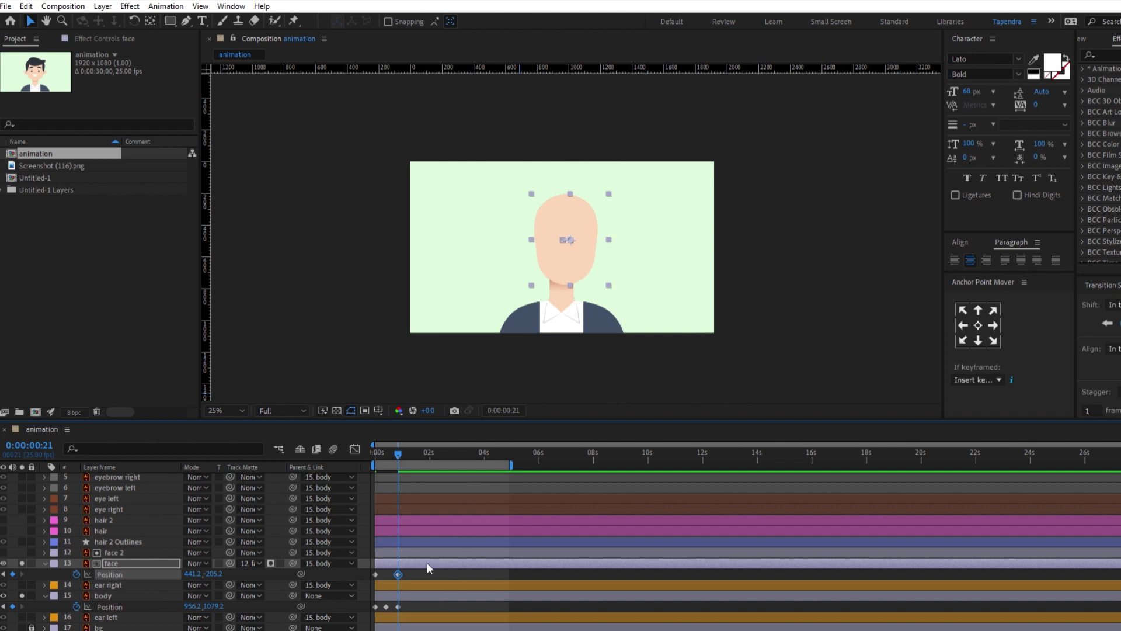
{"action": "left_click_drag", "start_coordinate": [397, 454], "coordinate": [375, 454]}
{"action": "left_click", "coordinate": [404, 509]}
Step: Solo the eye left and eye right layers
{"action": "left_click", "coordinate": [405, 499], "text": "shift"}
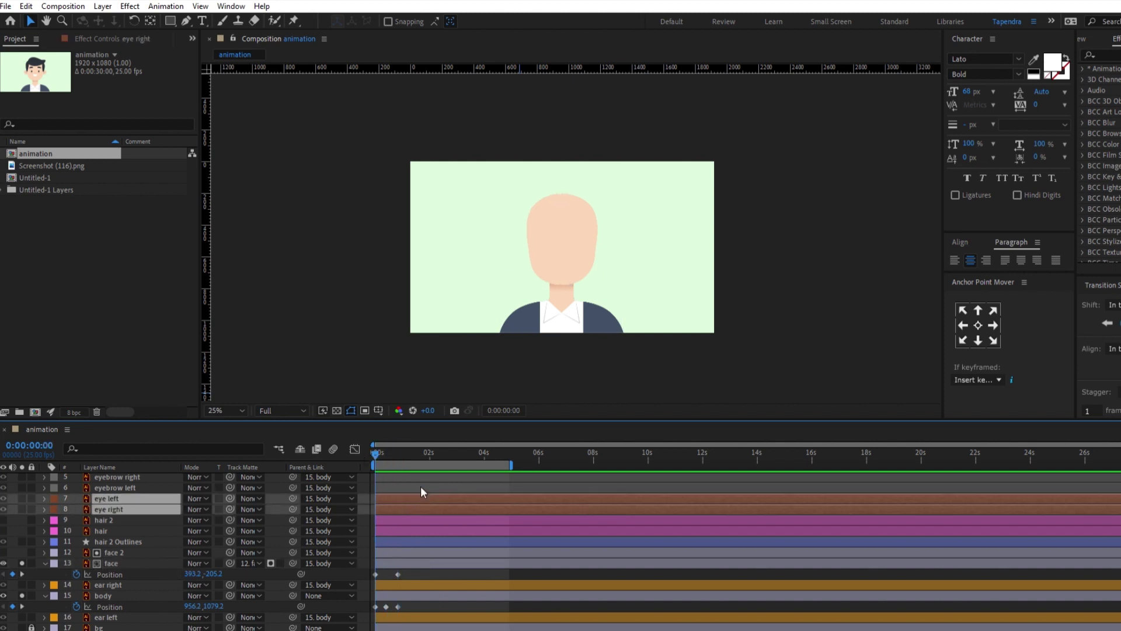
{"action": "left_click_drag", "start_coordinate": [22, 498], "coordinate": [21, 509]}
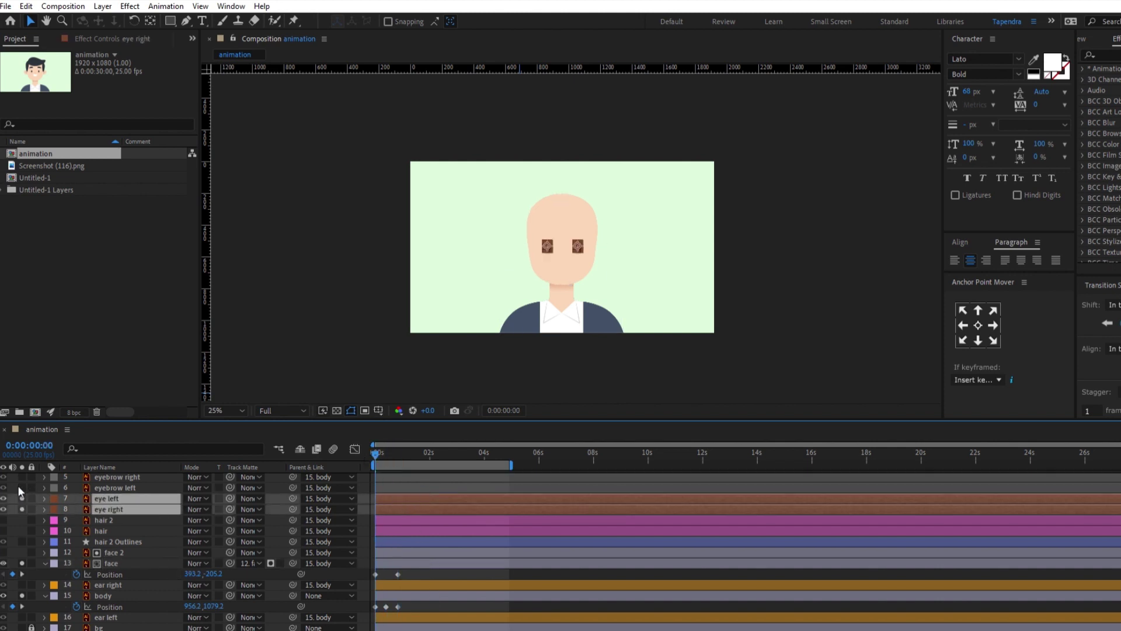
{"action": "left_click", "coordinate": [424, 515]}
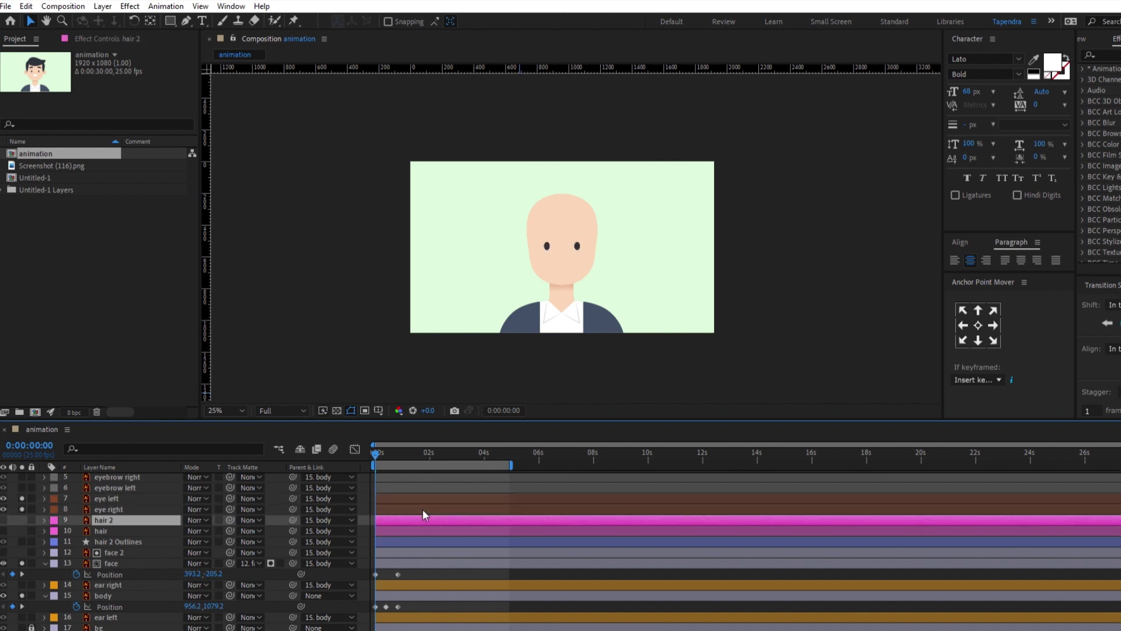
{"action": "left_click", "coordinate": [391, 497]}
{"action": "left_click", "coordinate": [388, 509], "text": "shift"}
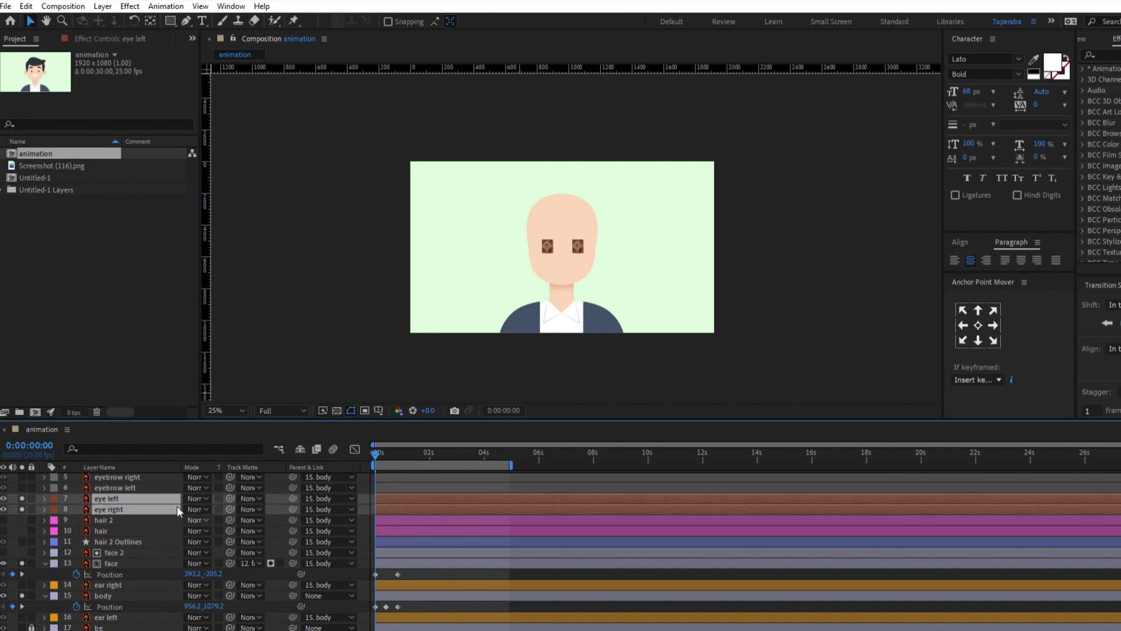
Step: Solo the eyebrow left and eyebrow right layers
{"action": "scroll", "coordinate": [125, 507], "scroll_direction": "up", "scroll_amount": 3}
{"action": "left_click", "coordinate": [115, 520]}
{"action": "left_click", "coordinate": [117, 509], "text": "shift"}
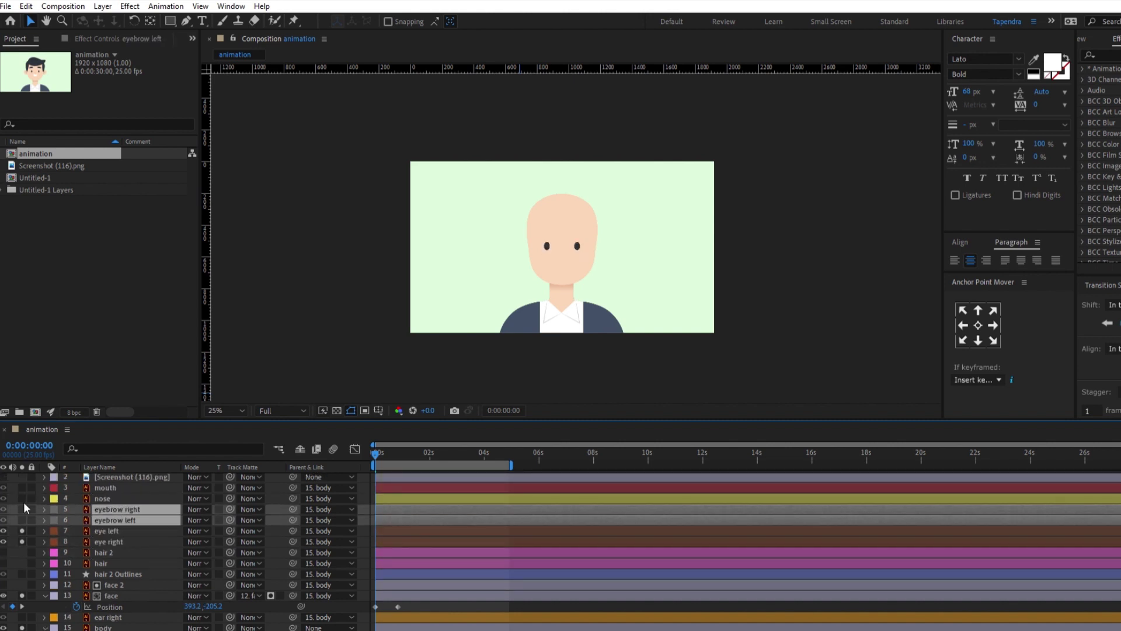
{"action": "left_click", "coordinate": [22, 520]}
{"action": "key", "text": "F2"}
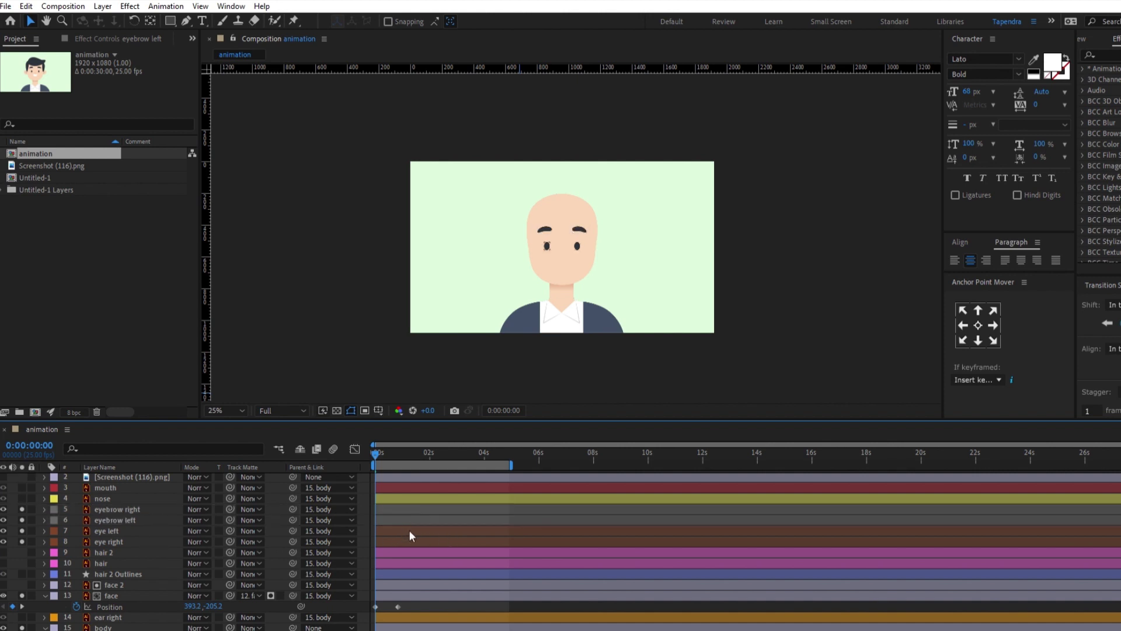
{"action": "scroll", "coordinate": [409, 530], "scroll_direction": "down", "scroll_amount": 3}
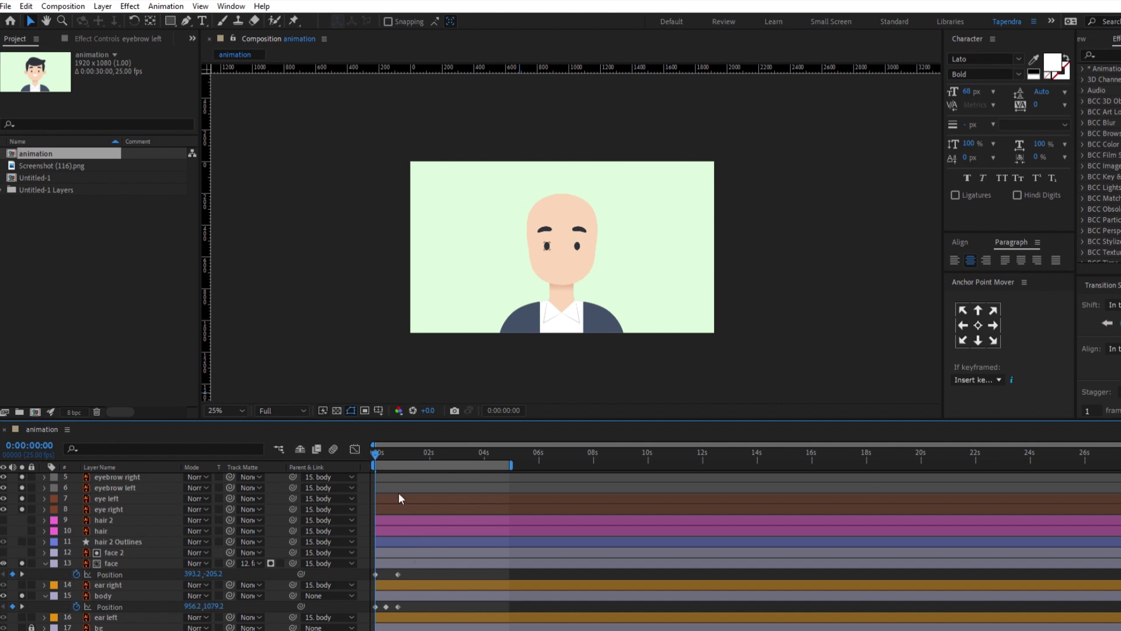
{"action": "scroll", "coordinate": [398, 492], "scroll_direction": "up", "scroll_amount": 4}
{"action": "left_click", "coordinate": [390, 543]}
Step: Add Position keyframes at 0s to both eyes and both eyebrows with Alt+Shift+P
{"action": "left_click", "coordinate": [390, 553], "text": "shift"}
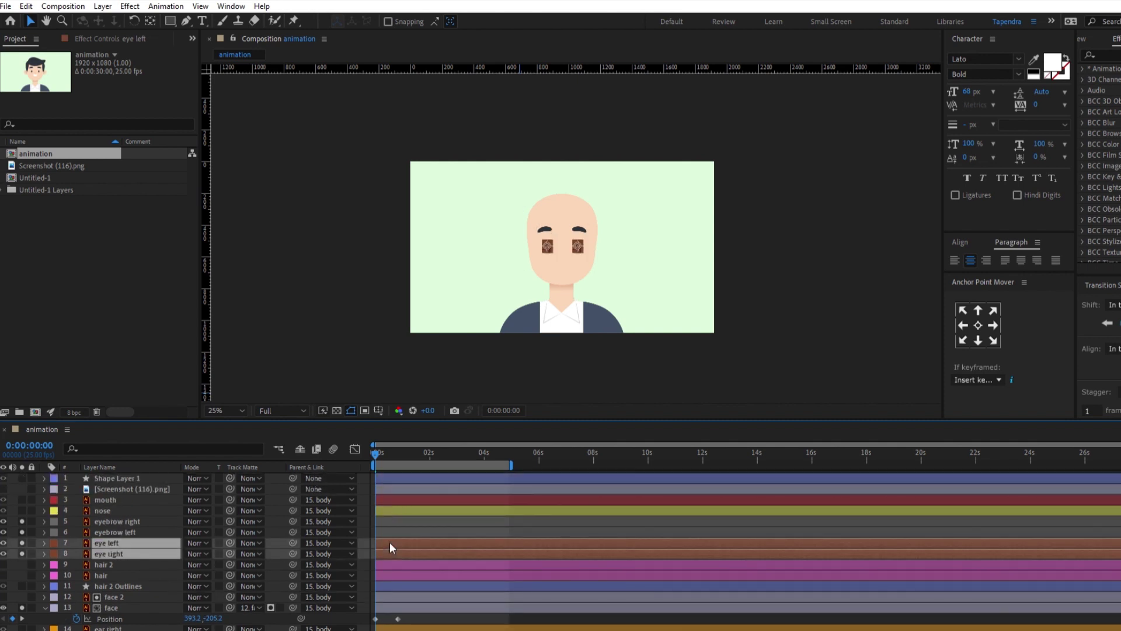
{"action": "scroll", "coordinate": [415, 531], "scroll_direction": "down", "scroll_amount": 3}
{"action": "left_click_drag", "start_coordinate": [376, 453], "coordinate": [398, 453]}
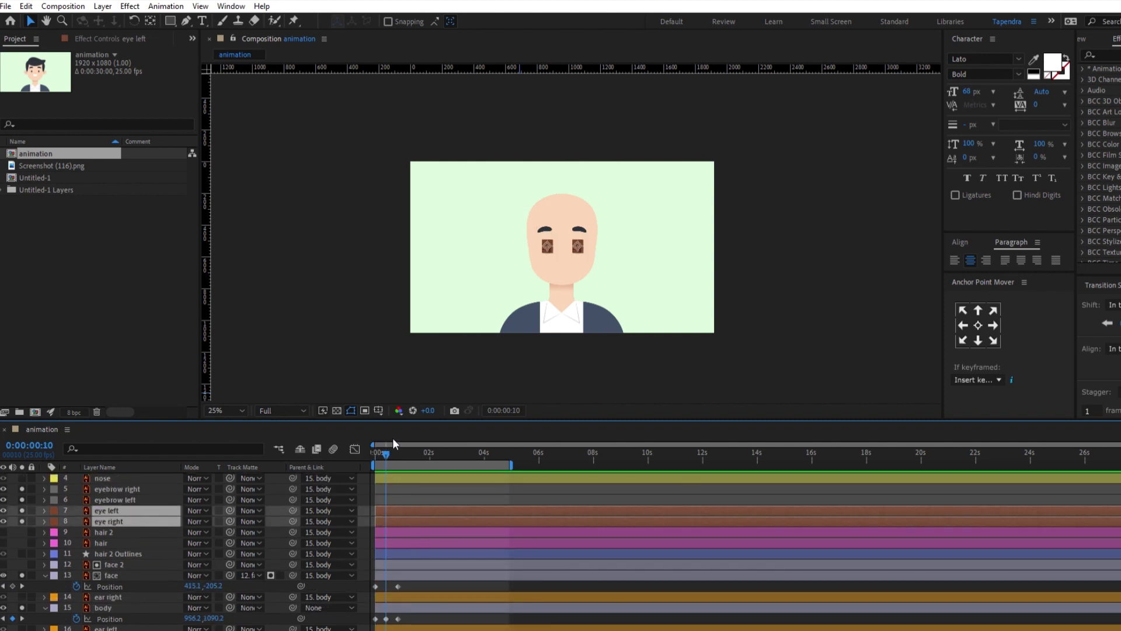
{"action": "scroll", "coordinate": [394, 520], "scroll_direction": "up", "scroll_amount": 3}
{"action": "left_click", "coordinate": [393, 529], "text": "shift"}
{"action": "left_click", "coordinate": [396, 519], "text": "shift"}
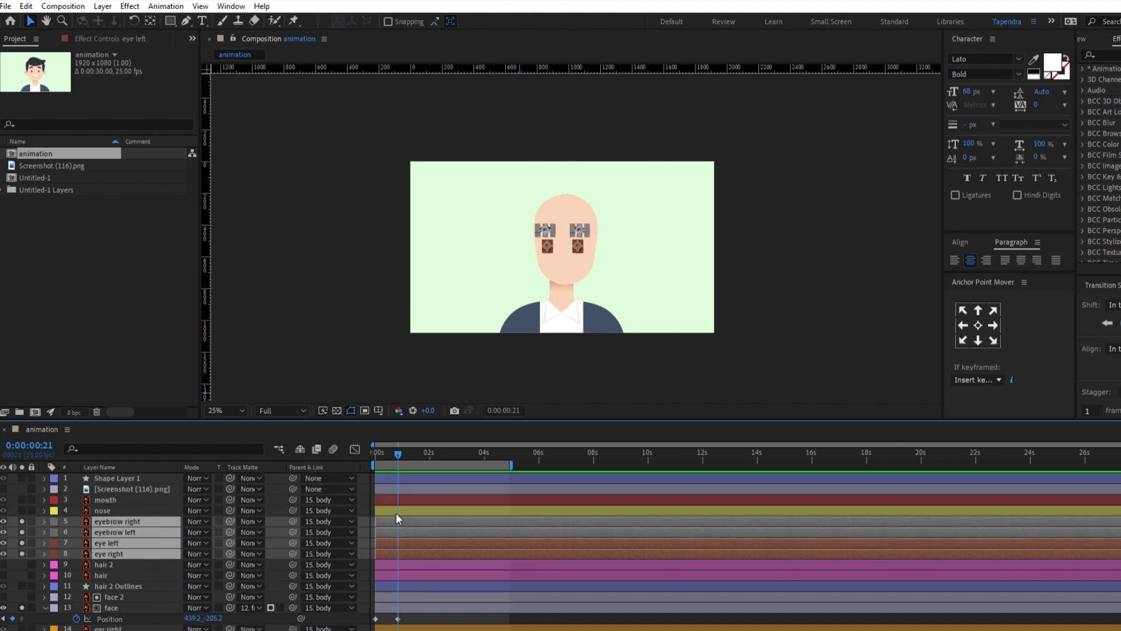
{"action": "key", "text": "p"}
{"action": "scroll", "coordinate": [405, 507], "scroll_direction": "down", "scroll_amount": 5}
{"action": "left_click_drag", "start_coordinate": [397, 447], "coordinate": [375, 452]}
{"action": "key", "text": "alt+shift+p"}
Step: Zoom the composition viewer to 50% and return the time to the start
{"action": "scroll", "coordinate": [117, 490], "scroll_direction": "up", "scroll_amount": 2}
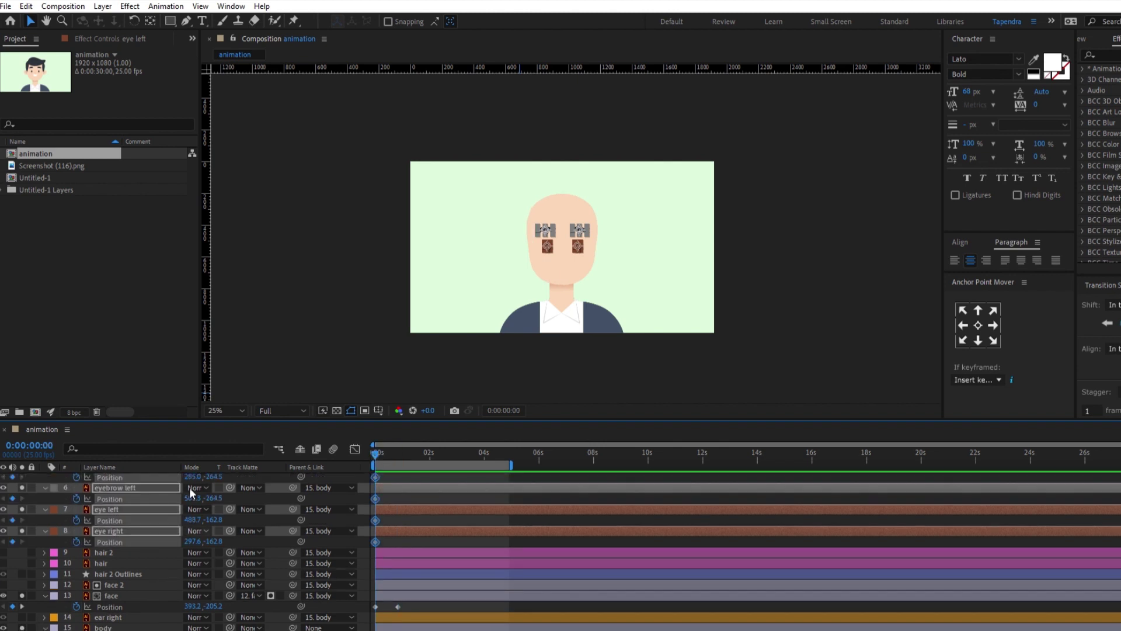
{"action": "scroll", "coordinate": [465, 511], "scroll_direction": "up", "scroll_amount": 2}
{"action": "scroll", "coordinate": [474, 510], "scroll_direction": "down", "scroll_amount": 2}
{"action": "left_click_drag", "start_coordinate": [376, 453], "coordinate": [398, 454]}
{"action": "key", "text": "F2"}
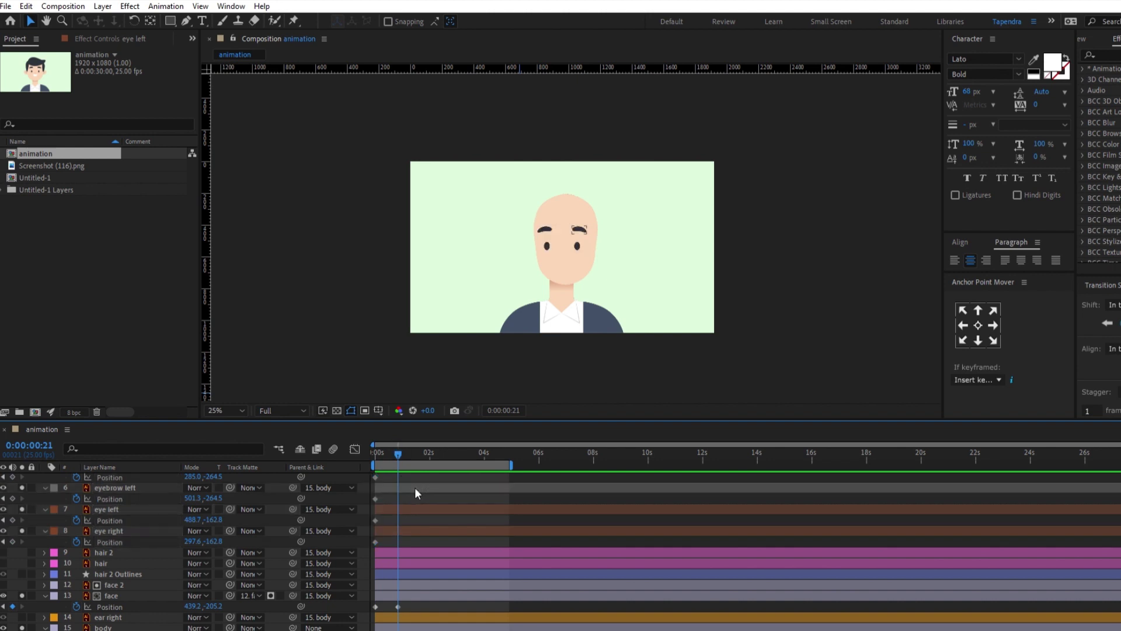
{"action": "key", "text": "period"}
{"action": "key", "text": "period"}
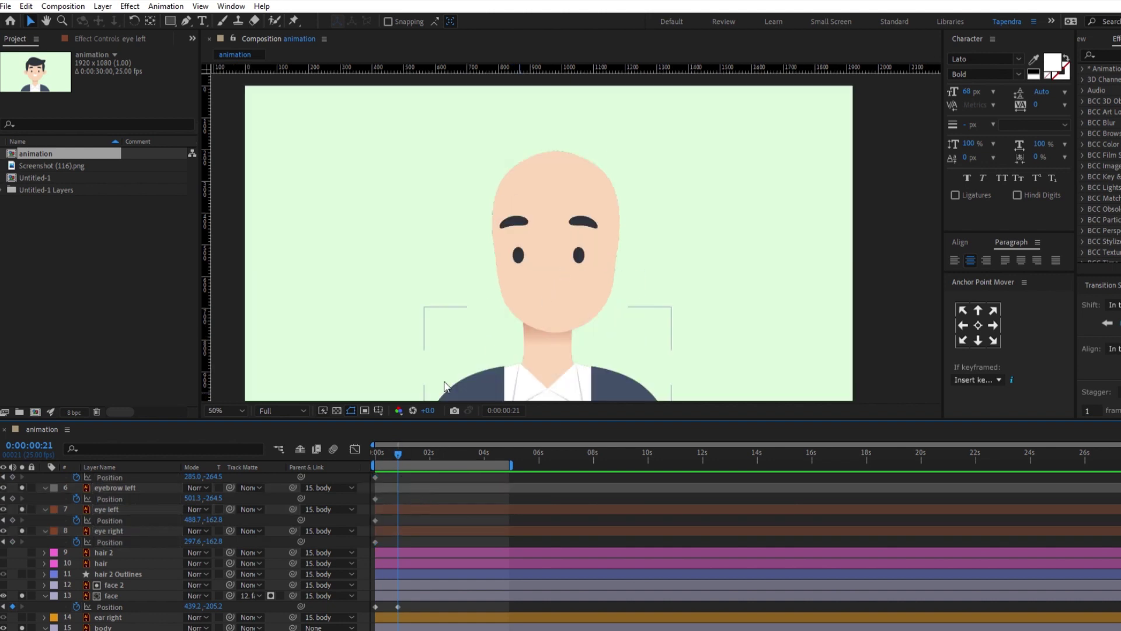
{"action": "key", "text": "Home"}
{"action": "scroll", "coordinate": [361, 483], "scroll_direction": "up", "scroll_amount": 3}
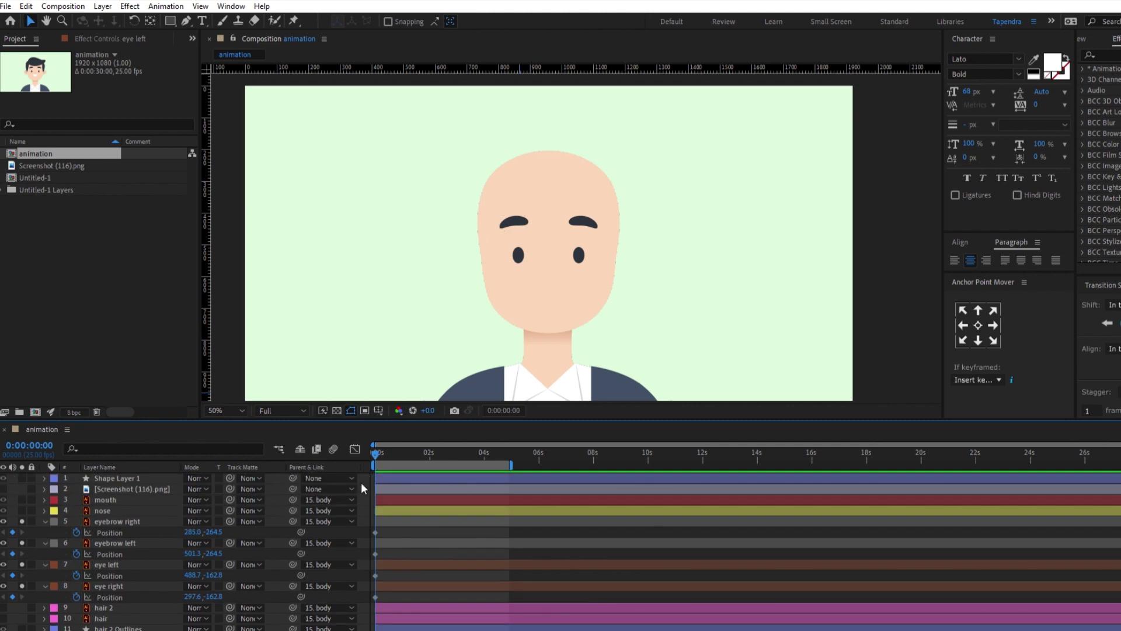
Step: Solo the mouth and nose layers and reveal the mouth's Position
{"action": "left_click", "coordinate": [111, 500]}
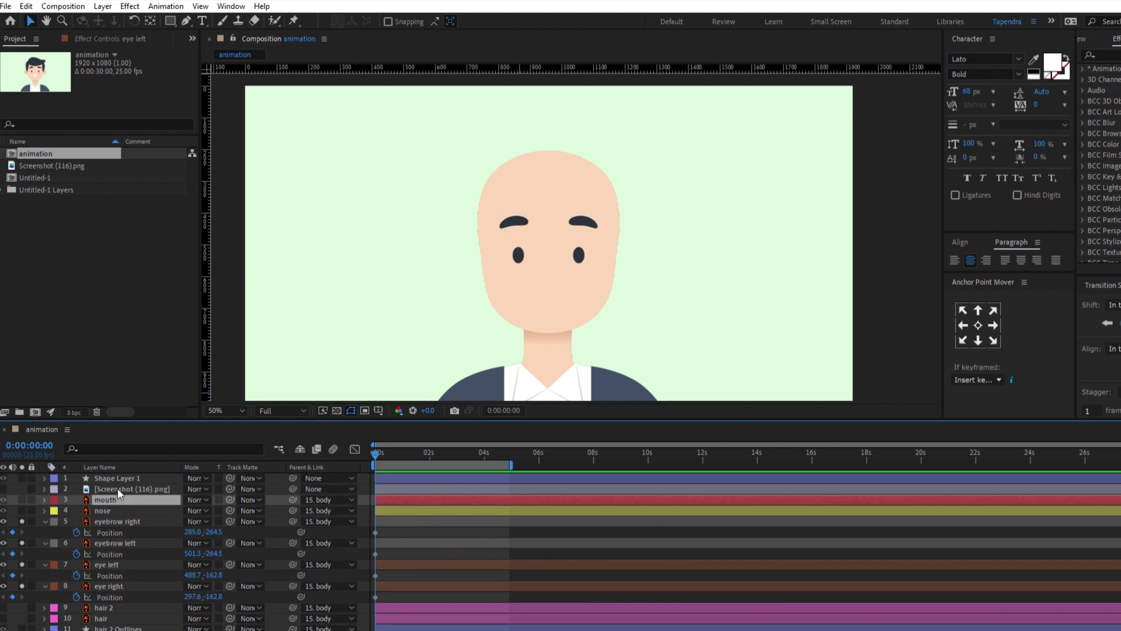
{"action": "left_click", "coordinate": [21, 500]}
{"action": "key", "text": "p"}
{"action": "left_click", "coordinate": [21, 521]}
Step: Keyframe the nose shifted right to X 459.2 at frame 21
{"action": "left_click", "coordinate": [128, 517]}
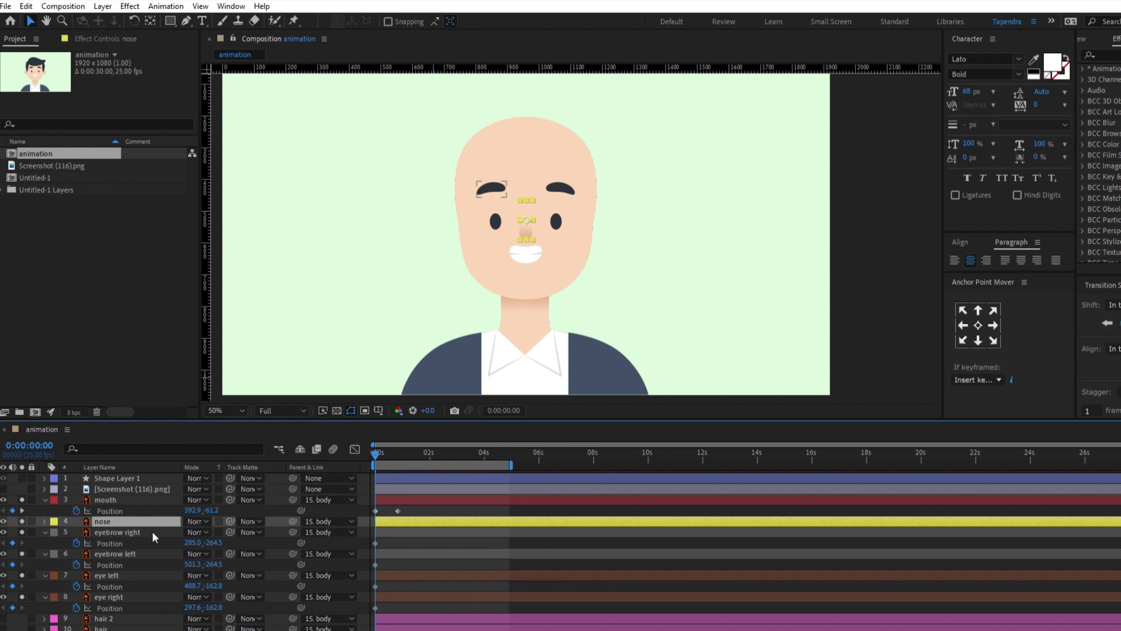
{"action": "key", "text": "p"}
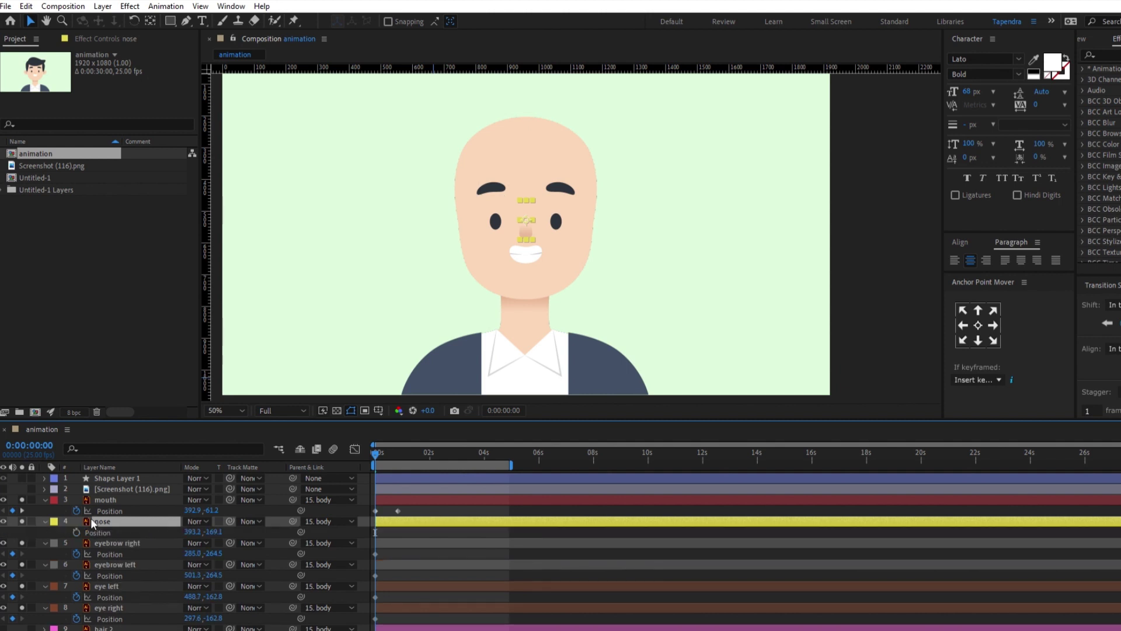
{"action": "left_click", "coordinate": [398, 453]}
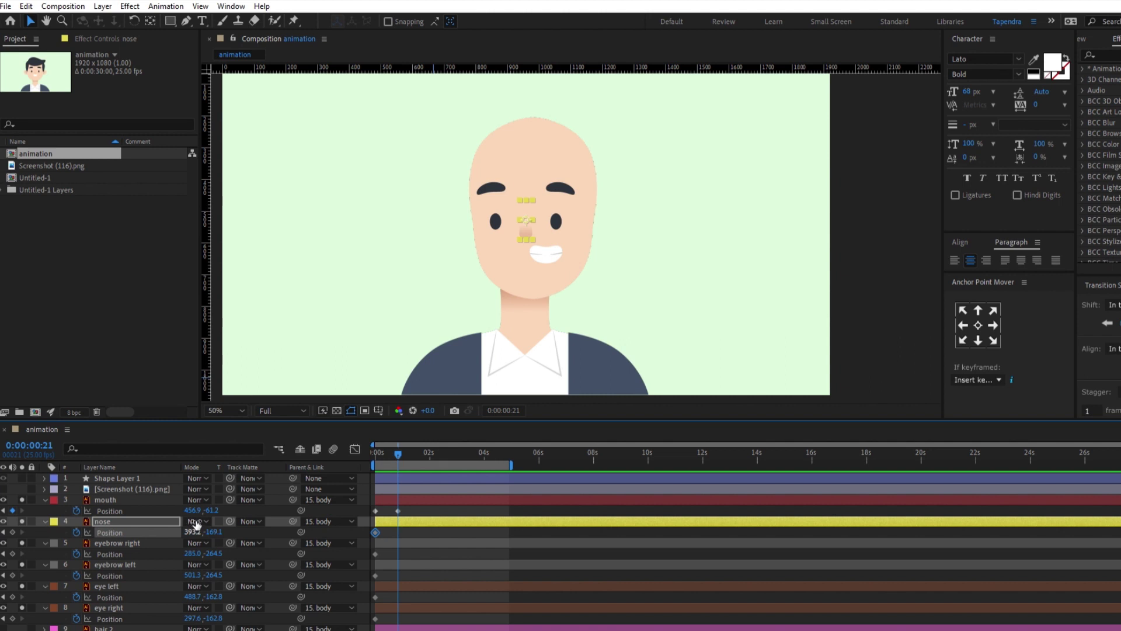
{"action": "left_click_drag", "start_coordinate": [194, 531], "coordinate": [235, 515]}
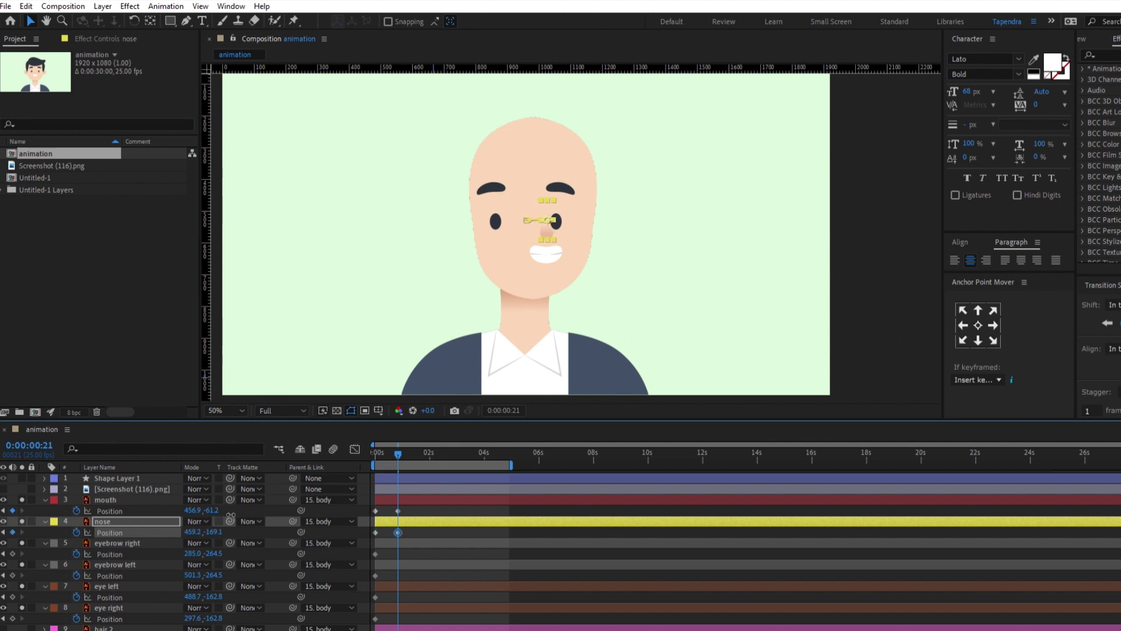
{"action": "key", "text": "F2"}
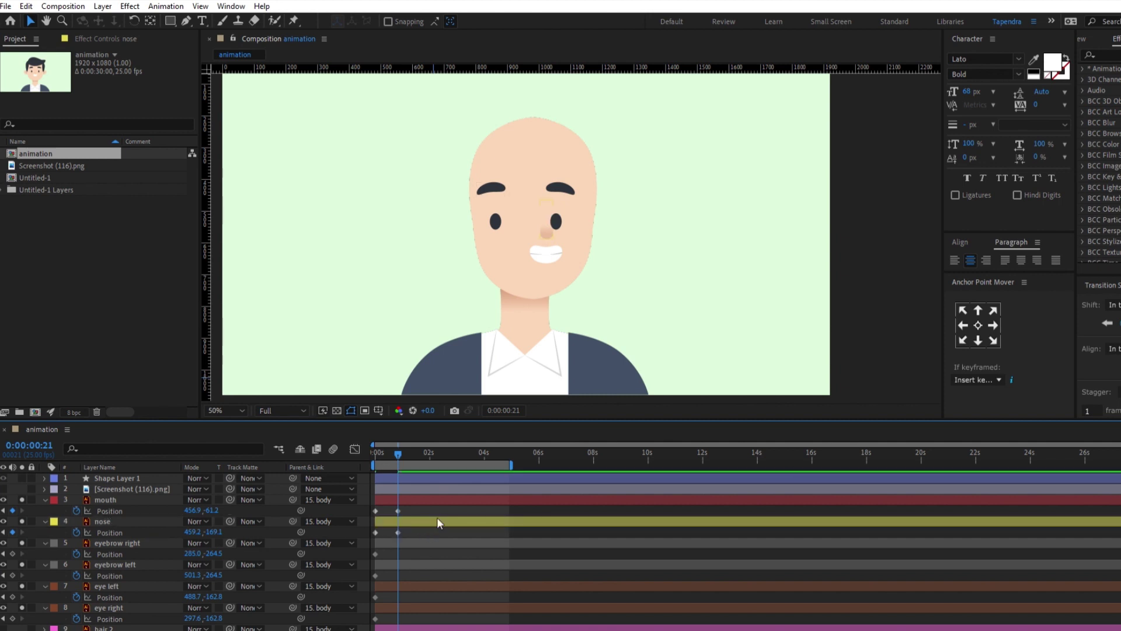
{"action": "left_click", "coordinate": [401, 543]}
Step: Keyframe the left eye shifted right to X 541.7 at frame 21
{"action": "left_click", "coordinate": [401, 564], "text": "ctrl"}
{"action": "key", "text": "F2"}
{"action": "scroll", "coordinate": [404, 544], "scroll_direction": "down", "scroll_amount": 2}
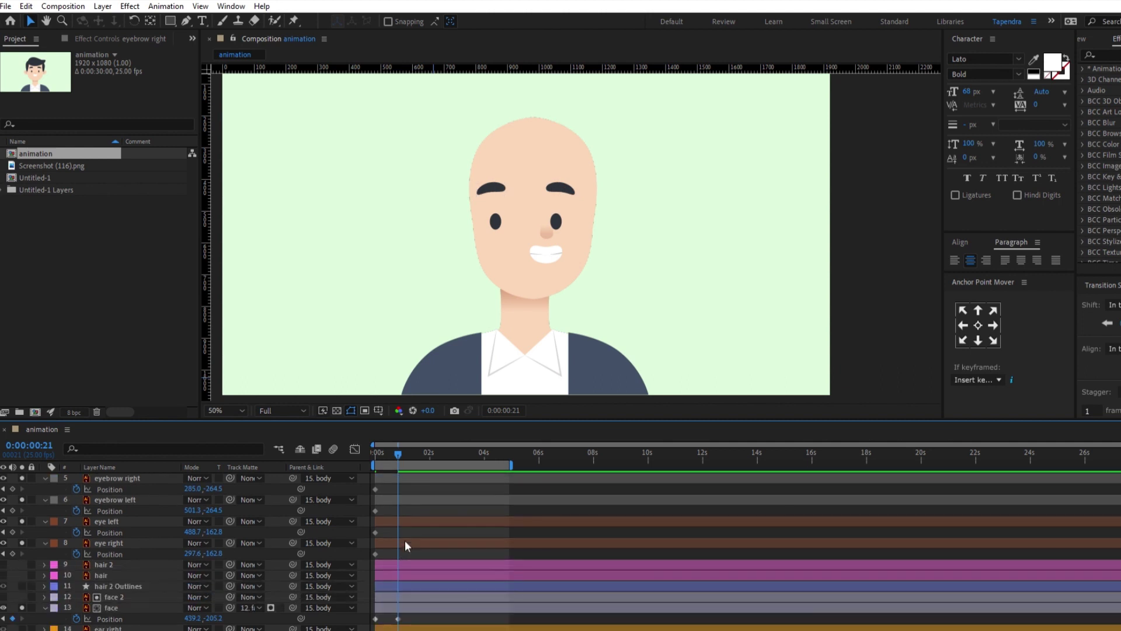
{"action": "left_click", "coordinate": [405, 543]}
{"action": "left_click", "coordinate": [399, 521], "text": "ctrl"}
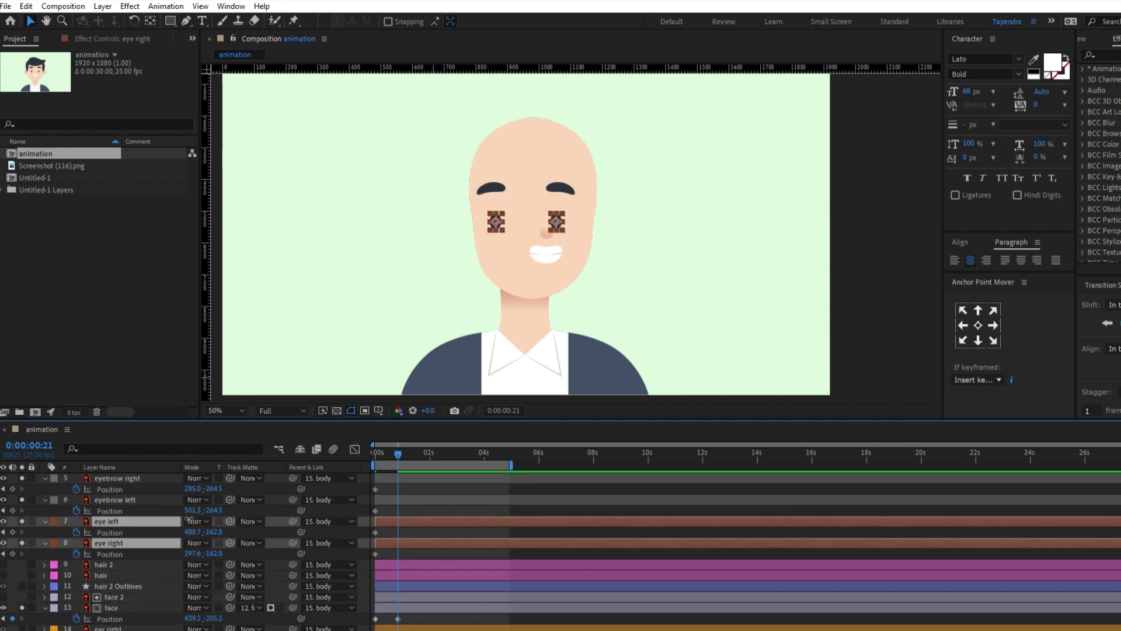
{"action": "key", "text": "shift+Right"}
{"action": "key", "text": "shift+Right"}
{"action": "key", "text": "Right"}
{"action": "key", "text": "Right"}
{"action": "key", "text": "Right"}
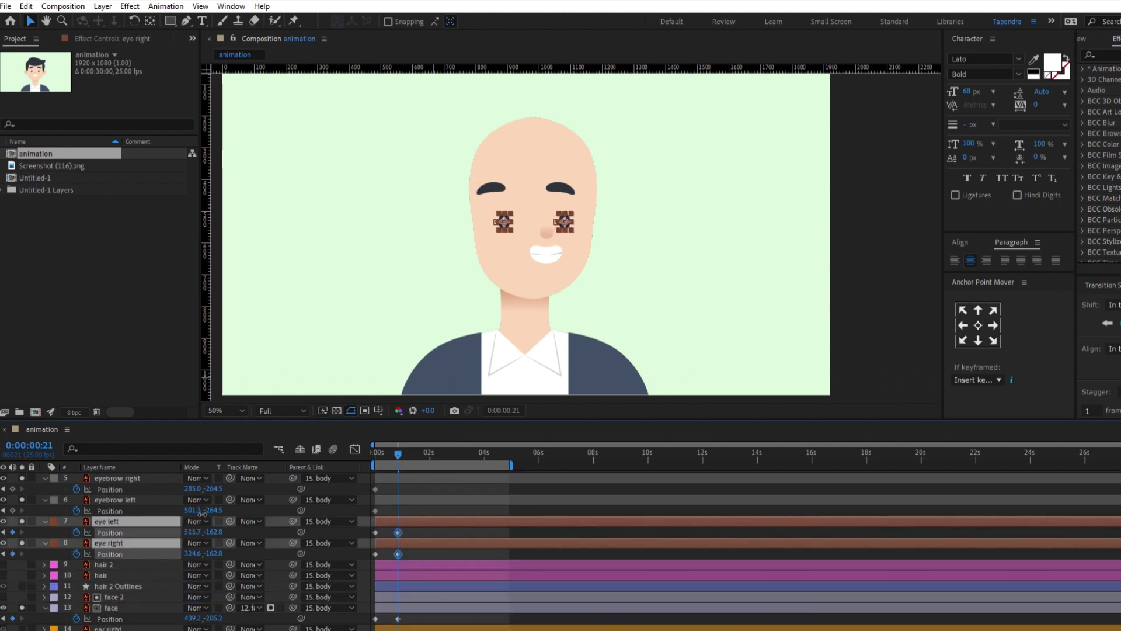
{"action": "key", "text": "ctrl+z"}
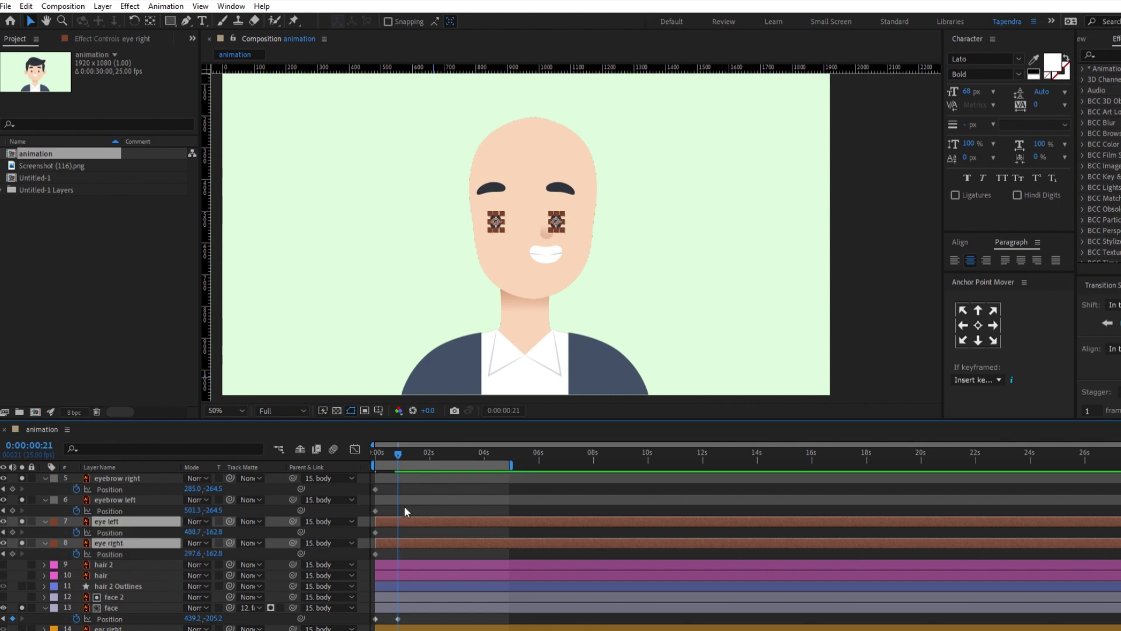
{"action": "left_click", "coordinate": [416, 517]}
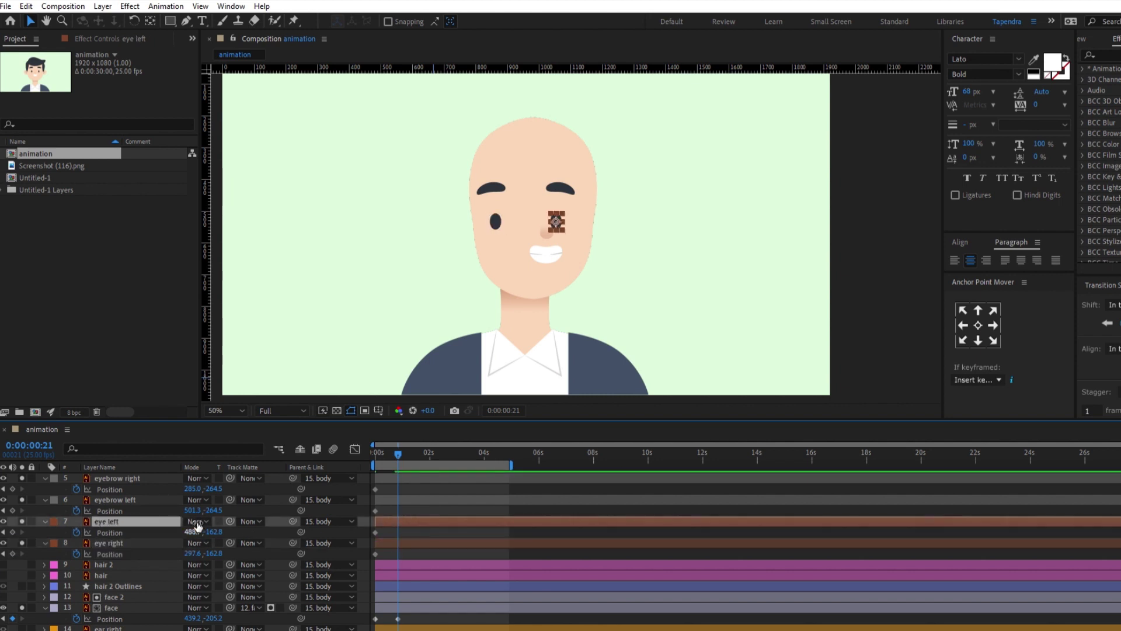
{"action": "left_click_drag", "start_coordinate": [196, 527], "coordinate": [225, 518]}
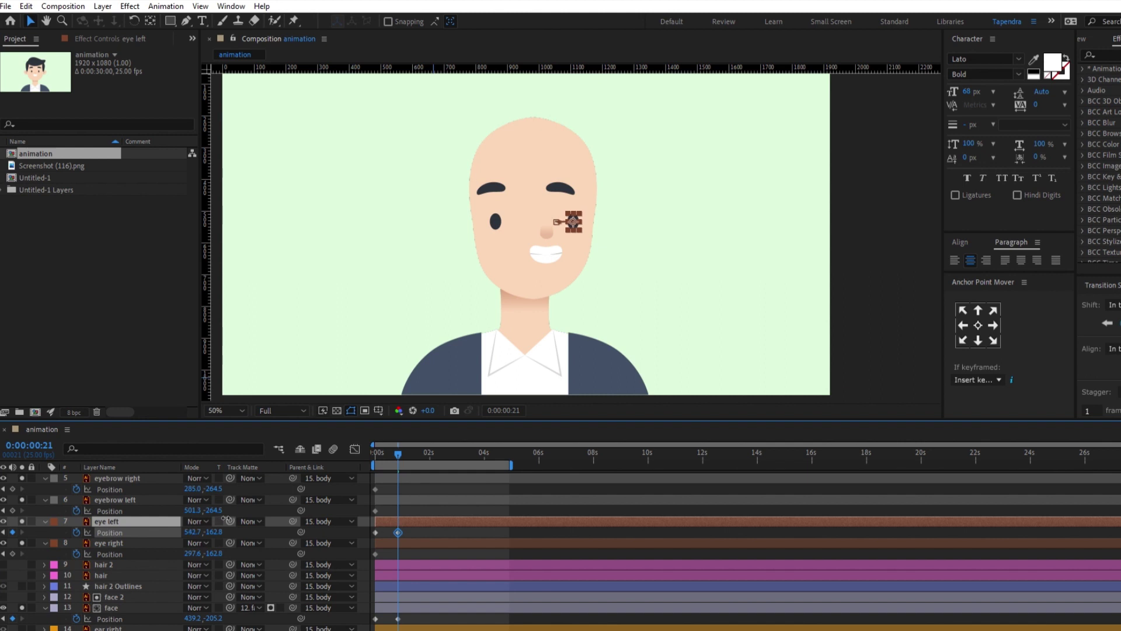
Step: Keyframe the right eye shifted right to X 374.6 at frame 21
{"action": "left_click", "coordinate": [408, 541]}
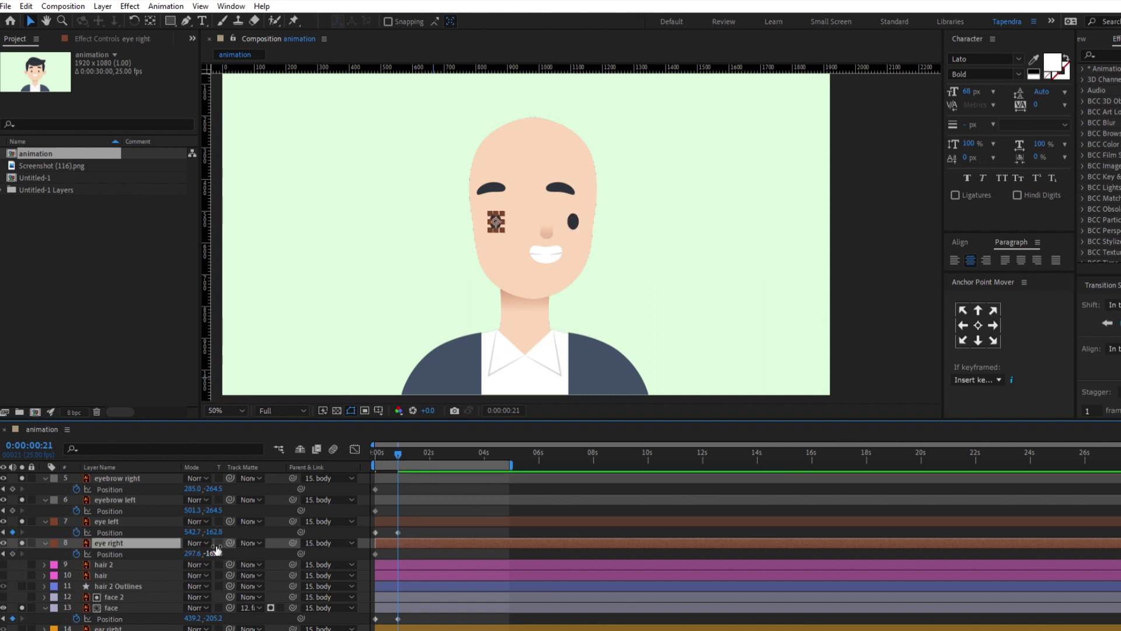
{"action": "left_click_drag", "start_coordinate": [193, 553], "coordinate": [241, 534]}
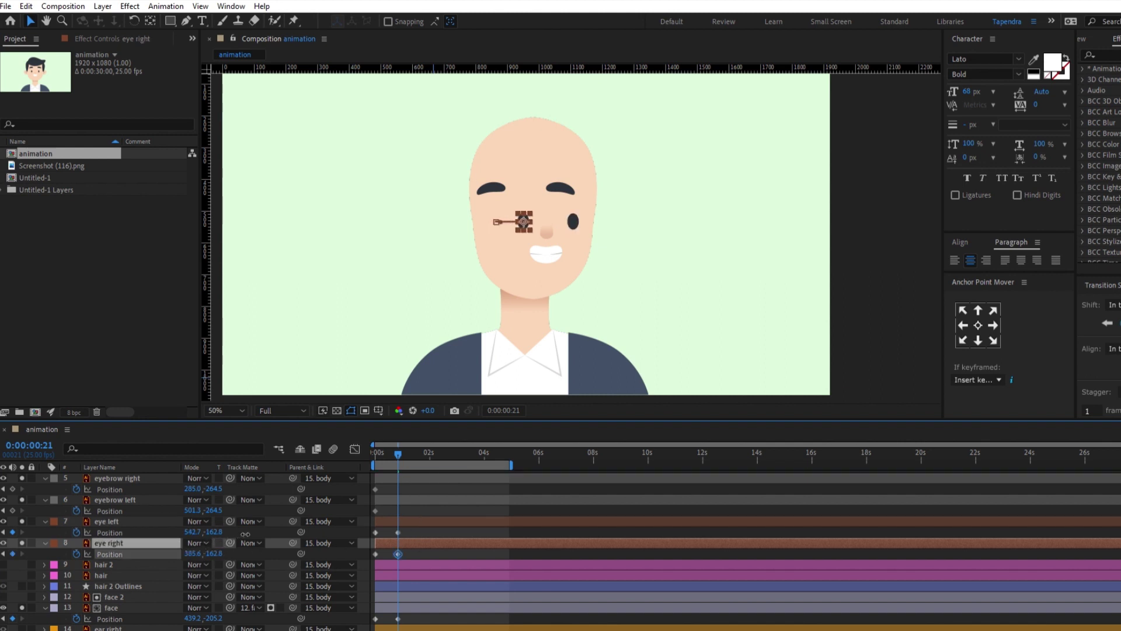
{"action": "left_click_drag", "start_coordinate": [241, 534], "coordinate": [240, 535]}
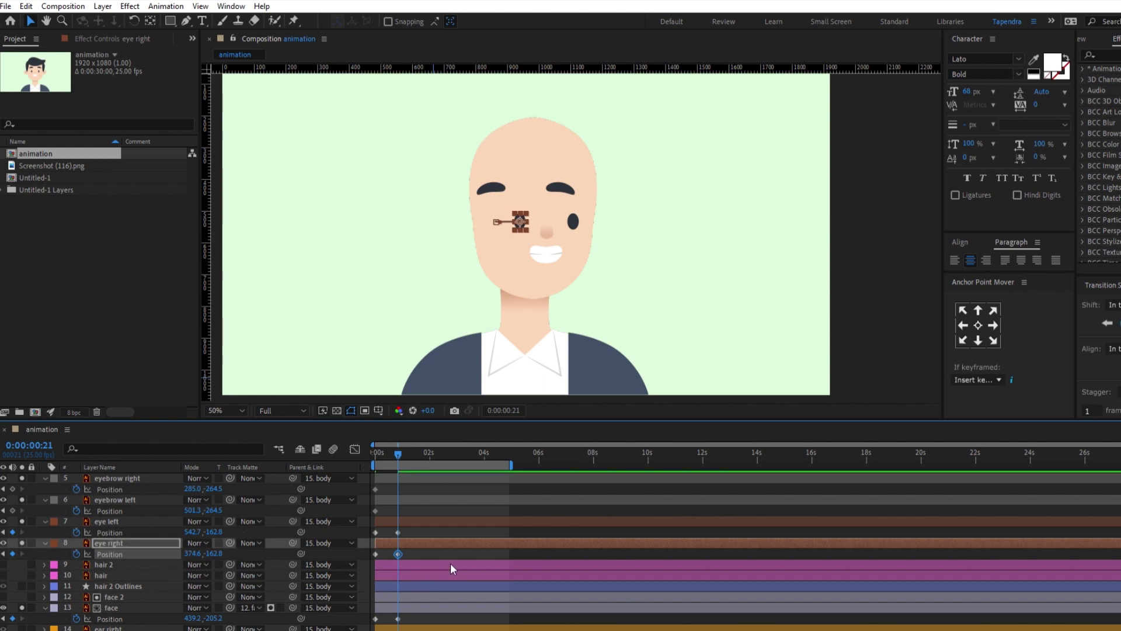
{"action": "left_click", "coordinate": [444, 546]}
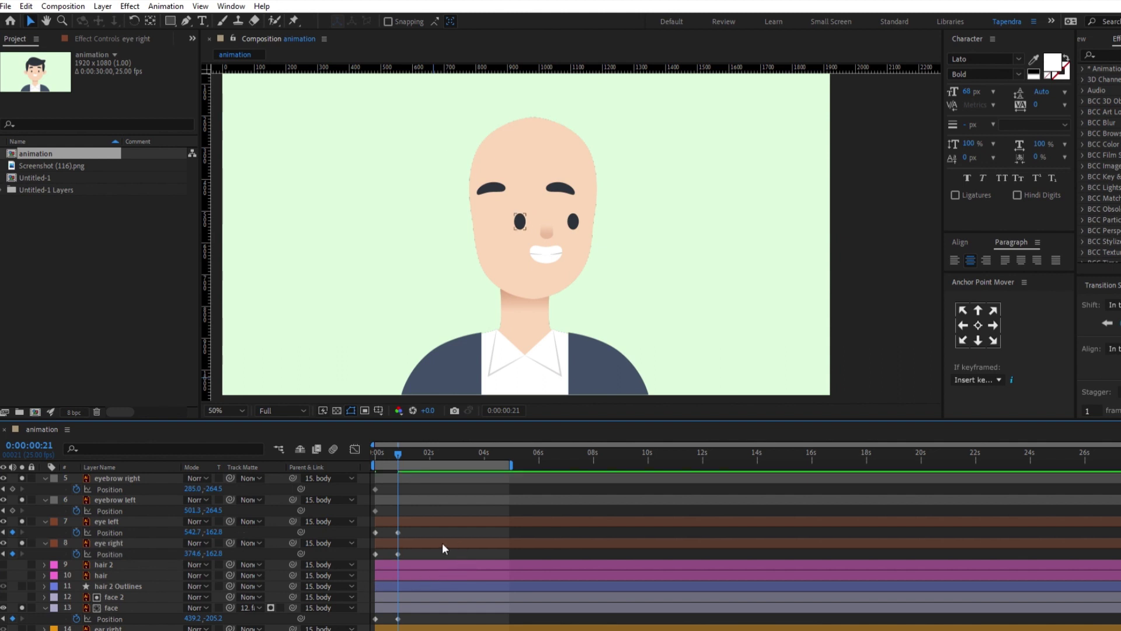
Step: Keyframe the left eyebrow shifted right to X 547.3 at frame 21
{"action": "left_click", "coordinate": [404, 520]}
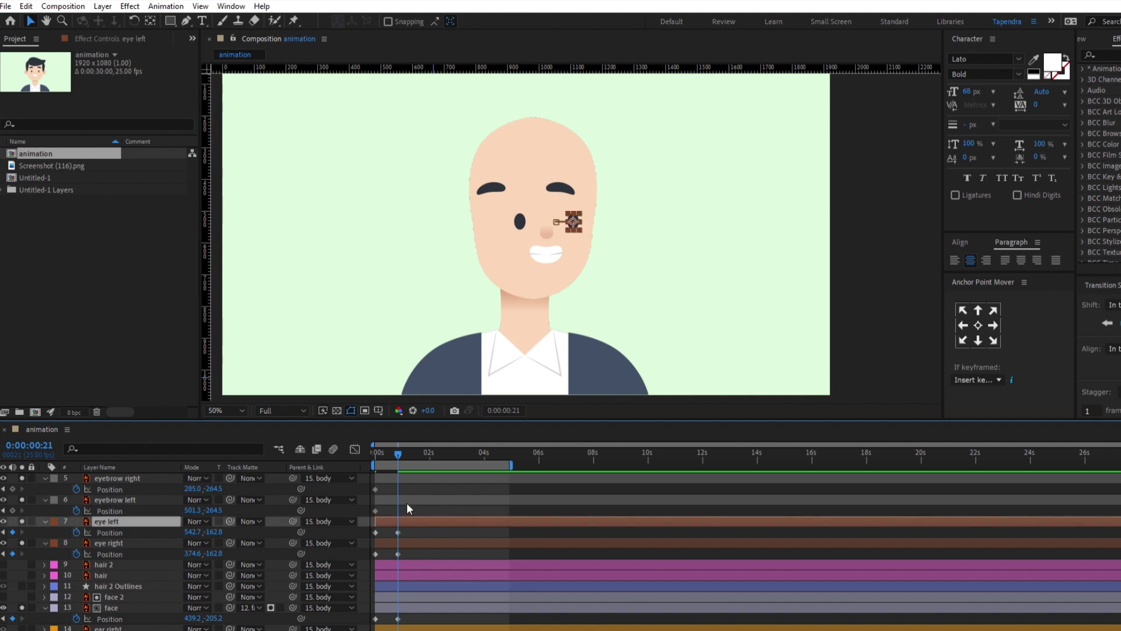
{"action": "left_click", "coordinate": [406, 500]}
{"action": "left_click_drag", "start_coordinate": [202, 504], "coordinate": [217, 494]}
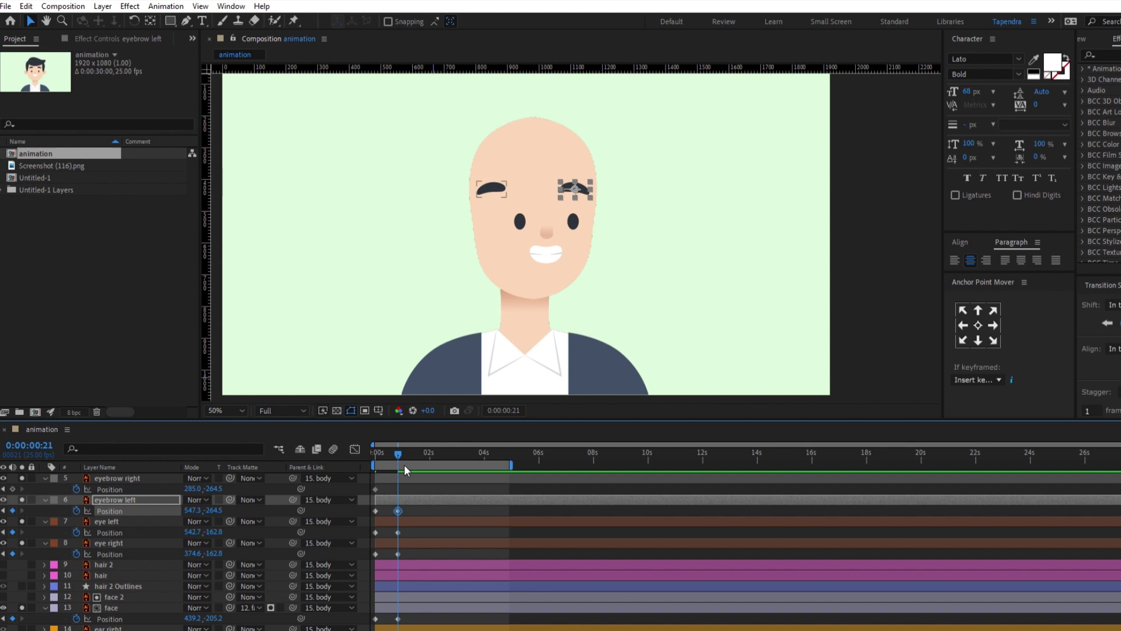
Step: Keyframe the right eyebrow at X 363.0 at frame 21, then scrub back to preview the turn
{"action": "left_click_drag", "start_coordinate": [194, 489], "coordinate": [243, 477]}
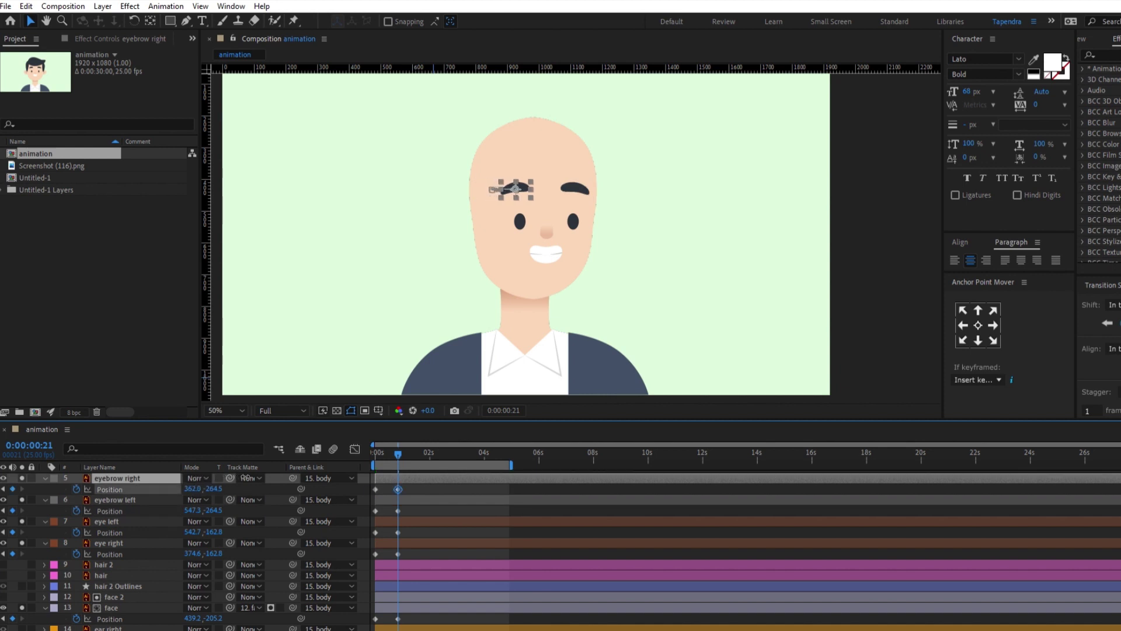
{"action": "left_click", "coordinate": [413, 494]}
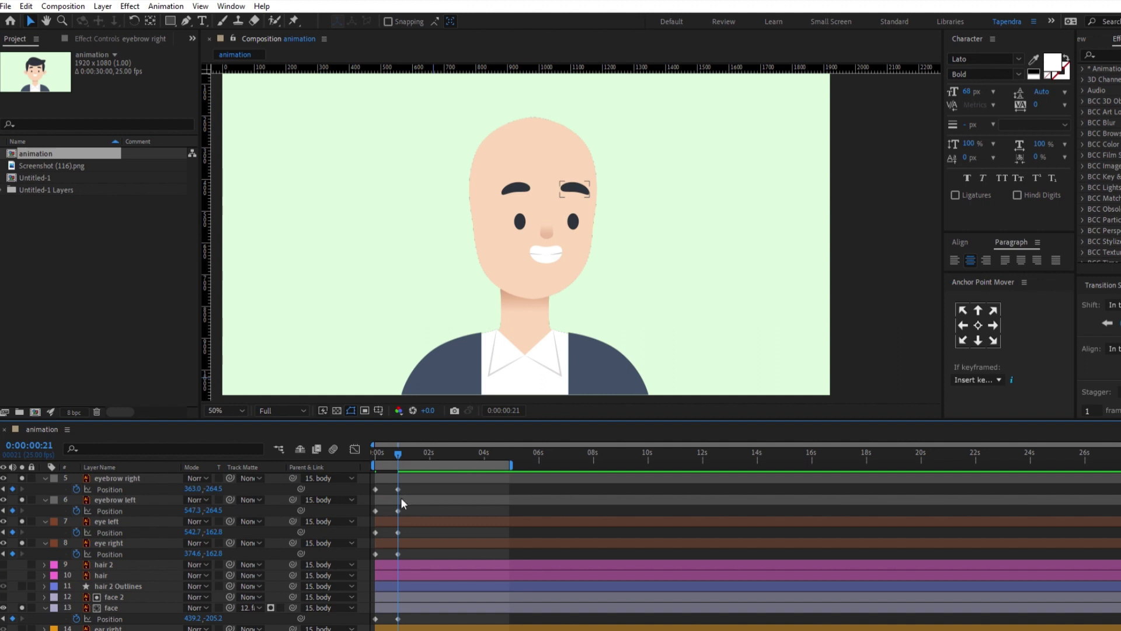
{"action": "left_click_drag", "start_coordinate": [401, 453], "coordinate": [376, 456]}
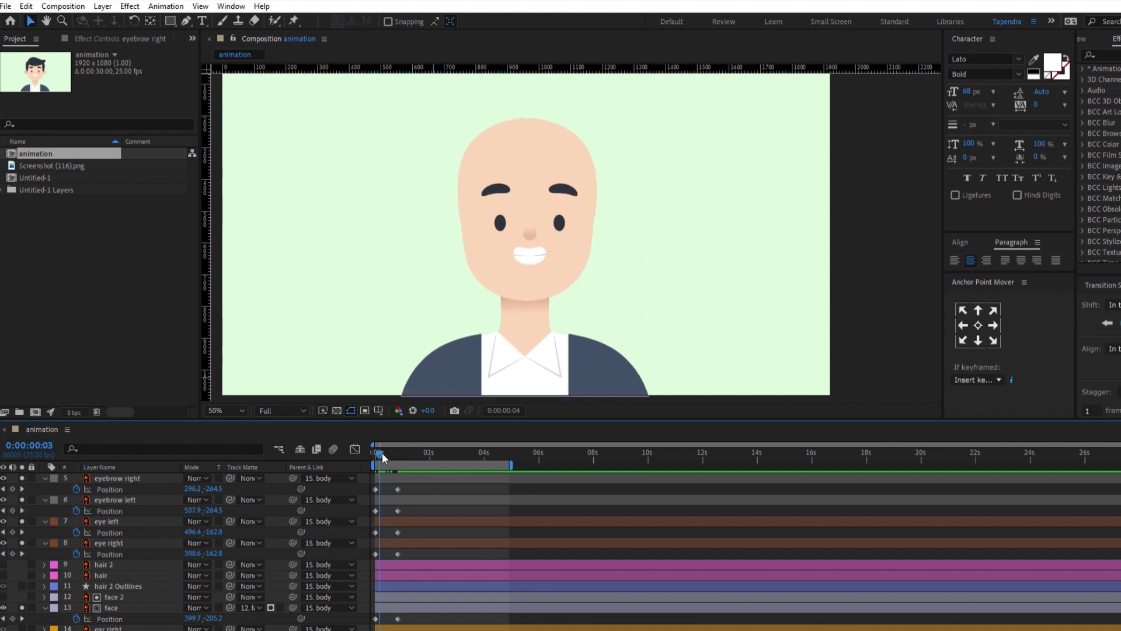
{"action": "scroll", "coordinate": [175, 554], "scroll_direction": "down", "scroll_amount": 3}
{"action": "key", "text": "g"}
{"action": "left_click", "coordinate": [108, 585]}
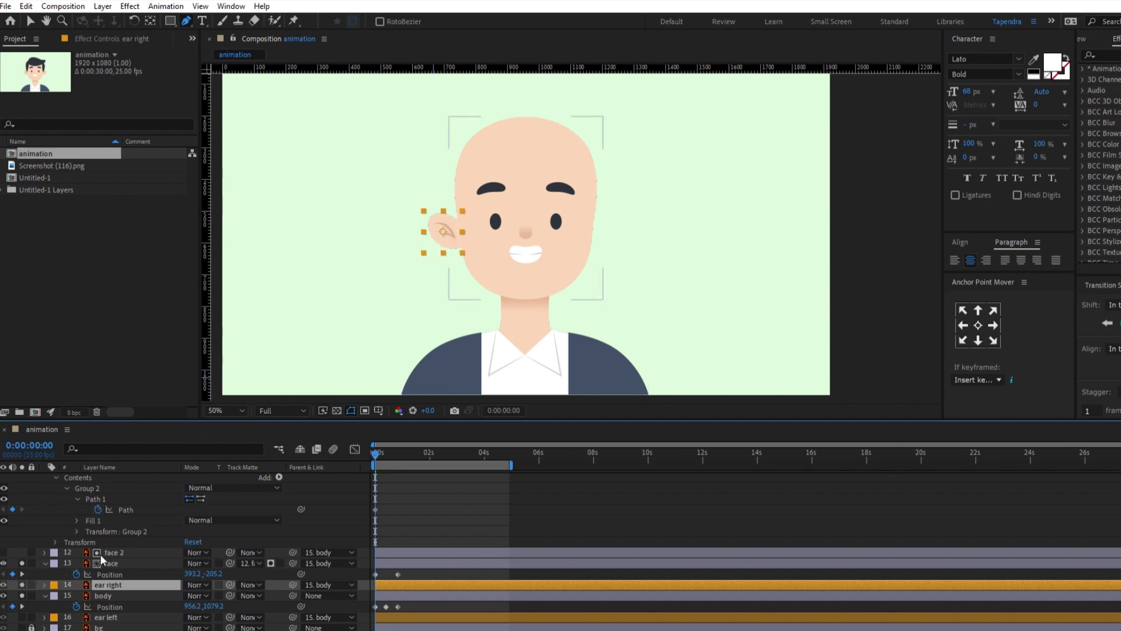
Step: Reveal Position on both ear layers and set starting keyframes at frame 0
{"action": "left_click", "coordinate": [106, 618]}
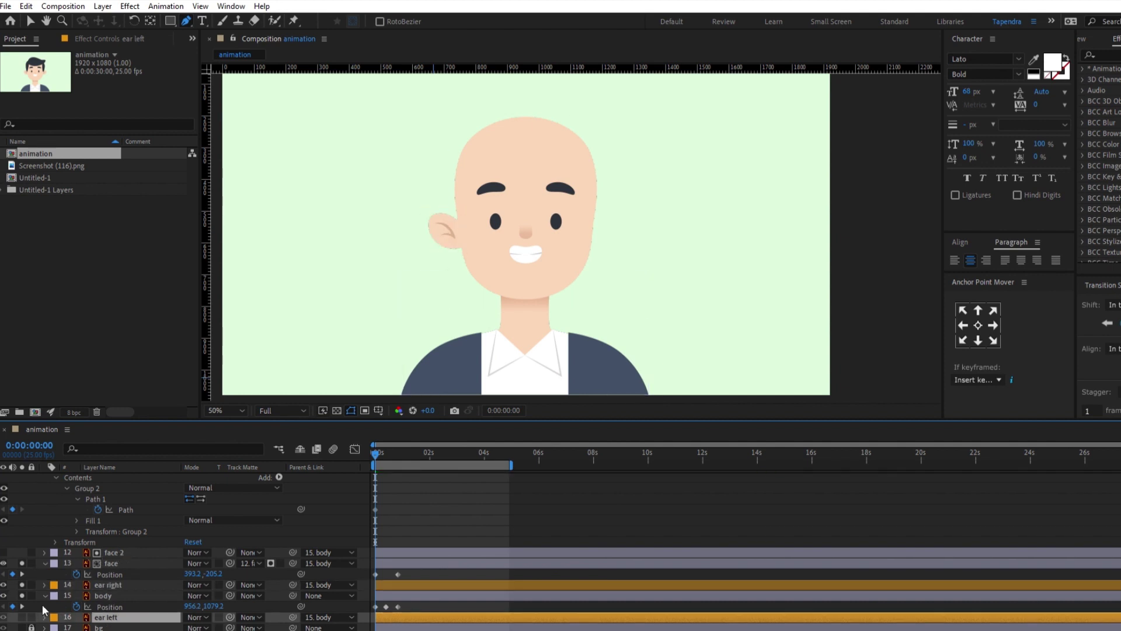
{"action": "left_click", "coordinate": [429, 559]}
{"action": "left_click", "coordinate": [113, 584]}
{"action": "key", "text": "p"}
{"action": "scroll", "coordinate": [88, 586], "scroll_direction": "down", "scroll_amount": 1}
{"action": "left_click", "coordinate": [109, 613]}
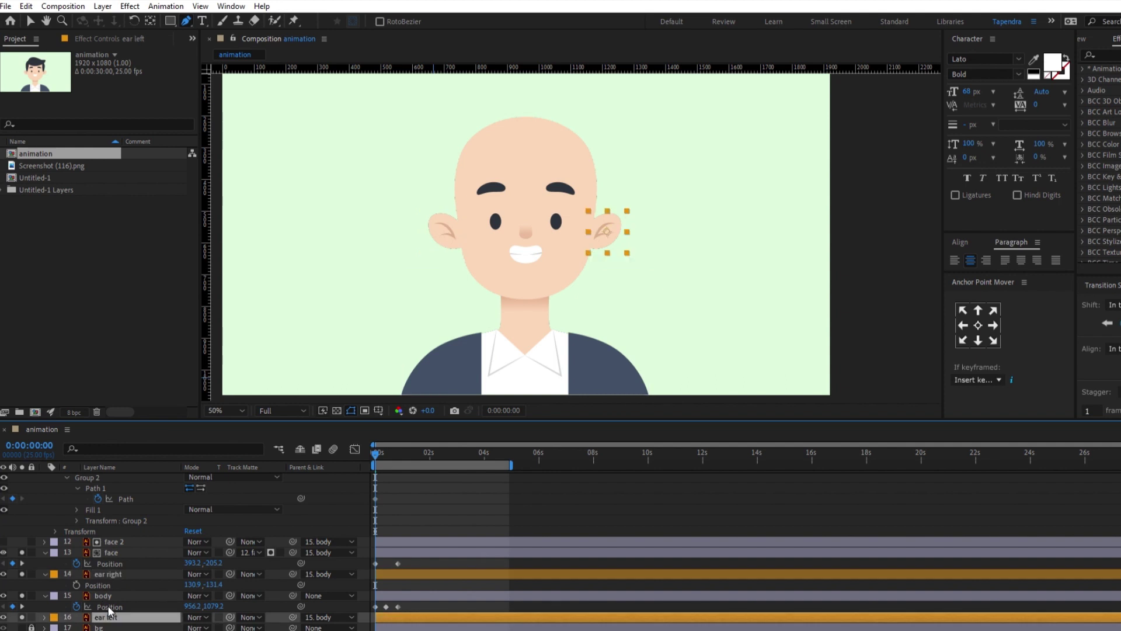
{"action": "key", "text": "p"}
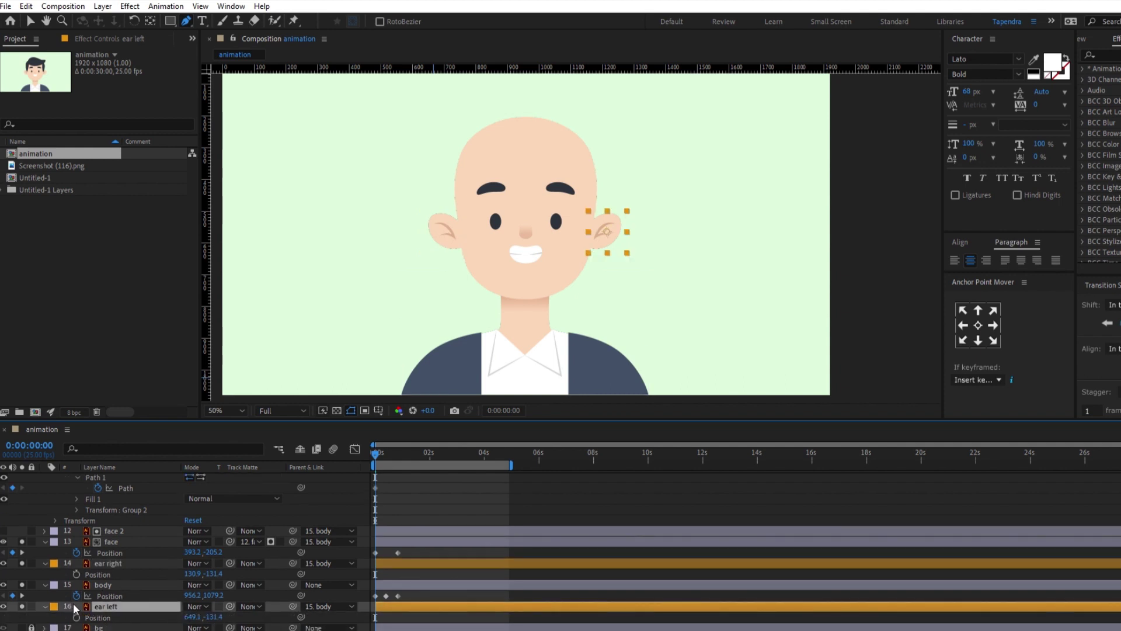
{"action": "left_click", "coordinate": [76, 573]}
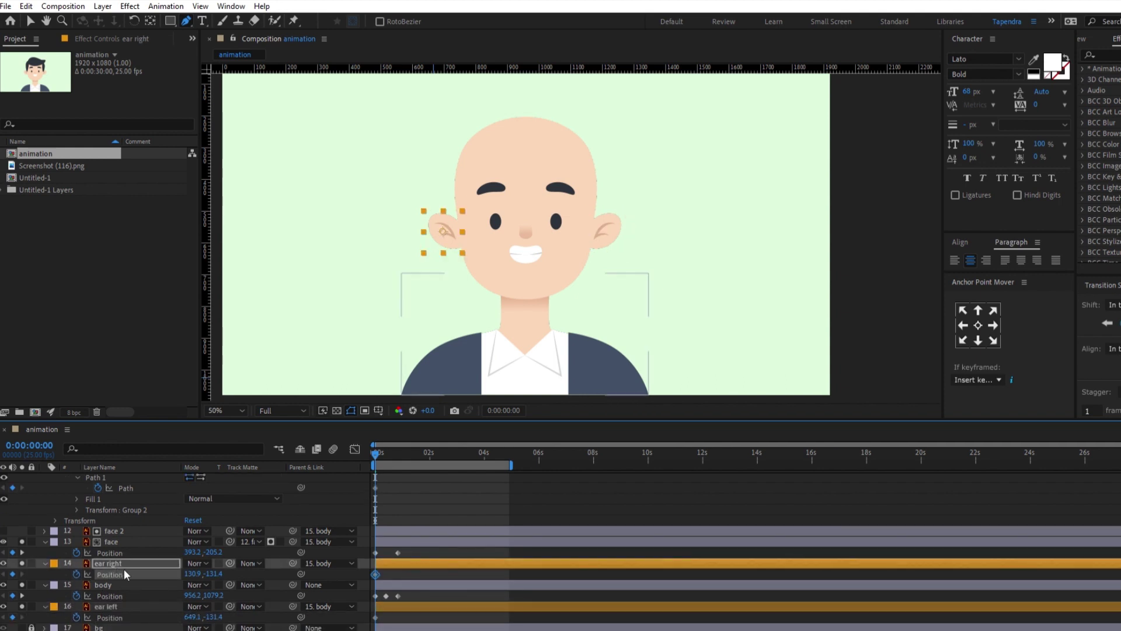
{"action": "left_click_drag", "start_coordinate": [377, 450], "coordinate": [397, 448]}
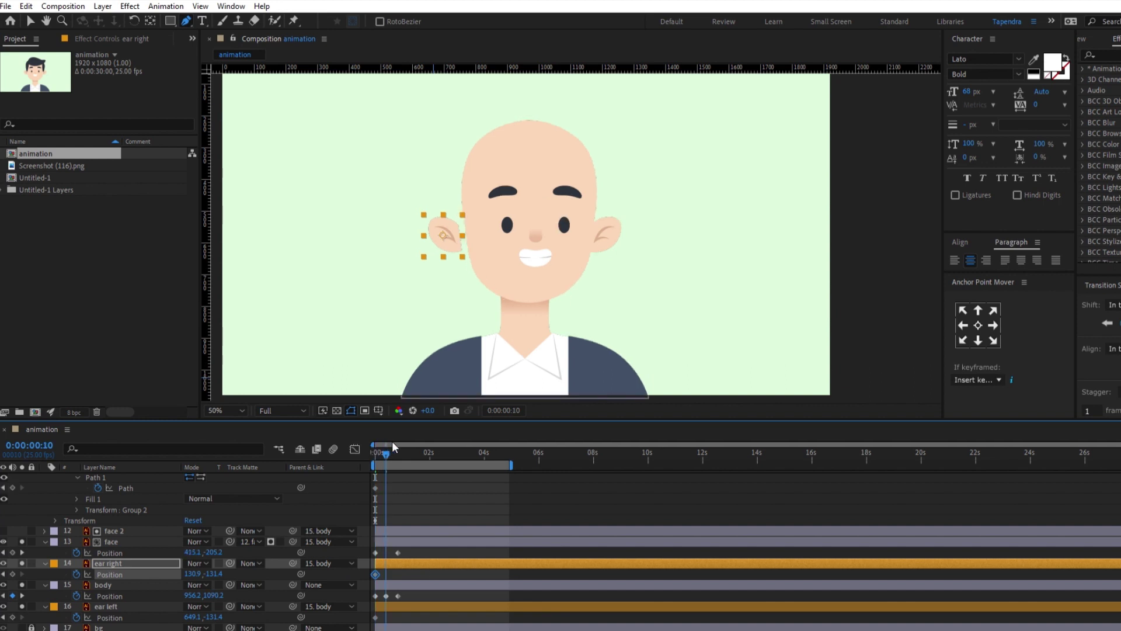
Step: Slide the right ear to X 178.9 and the left ear to X 615.1 at frame 21
{"action": "left_click", "coordinate": [414, 539]}
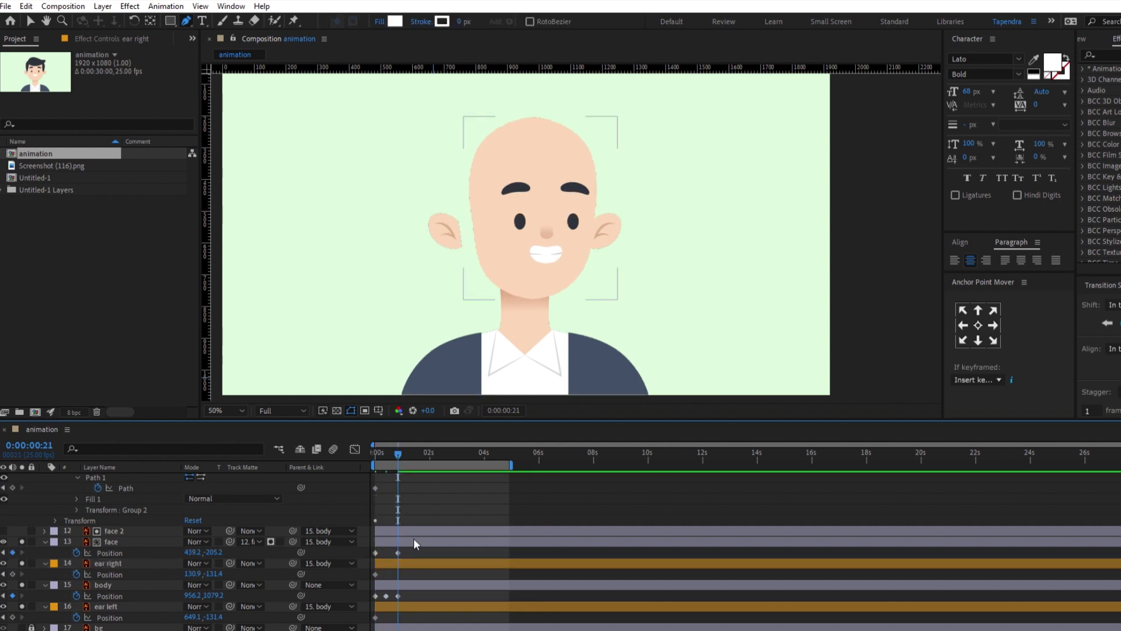
{"action": "left_click", "coordinate": [403, 561]}
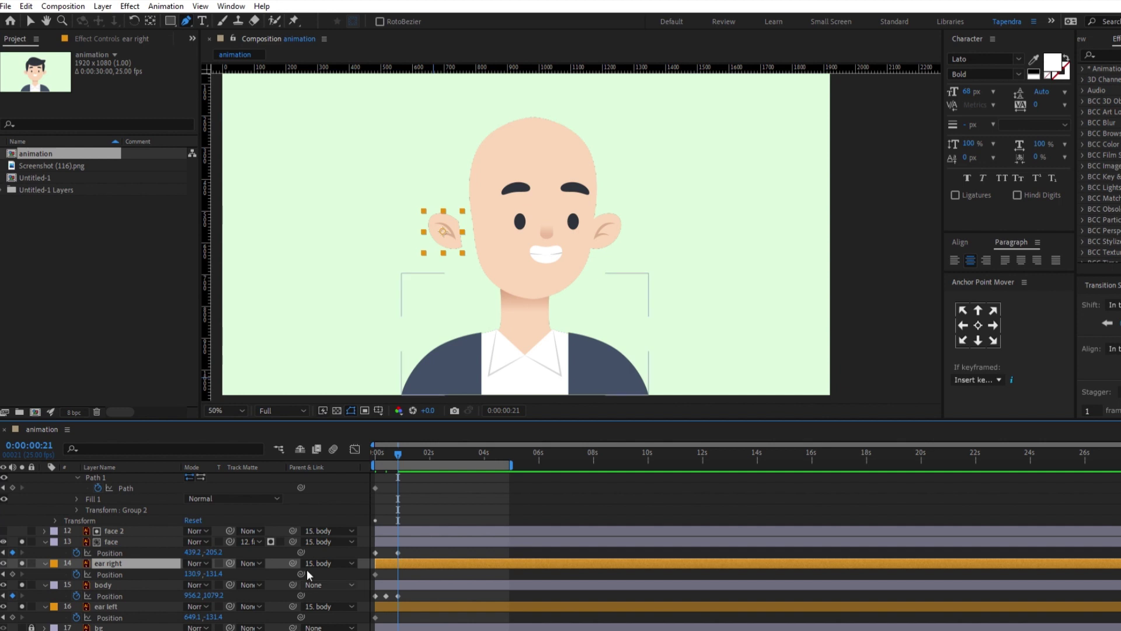
{"action": "left_click_drag", "start_coordinate": [194, 573], "coordinate": [245, 573]}
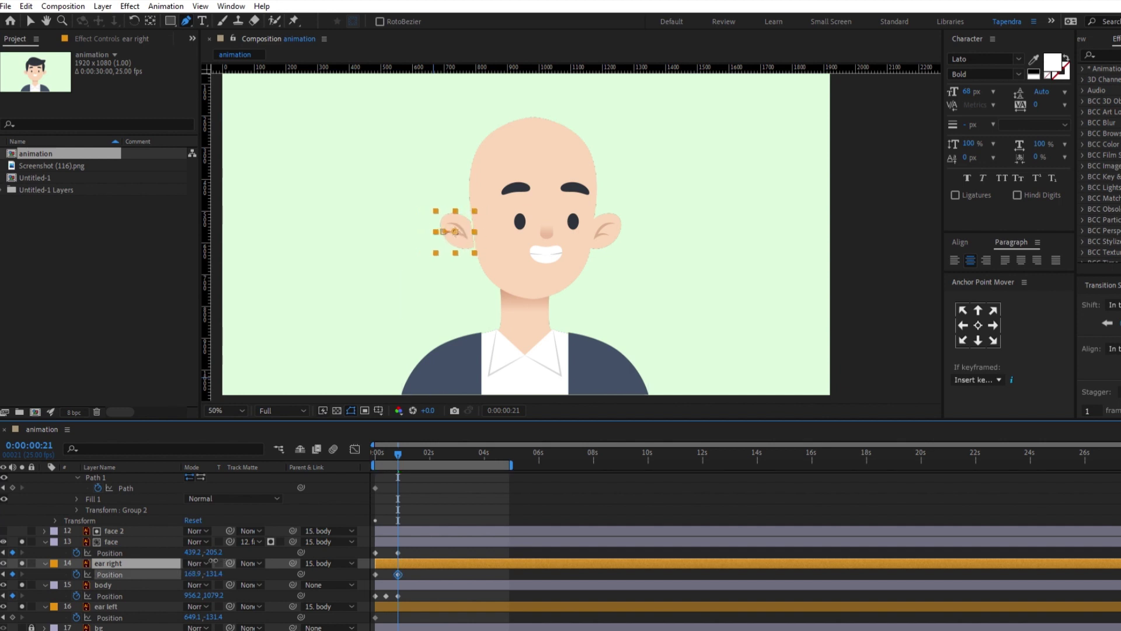
{"action": "left_click", "coordinate": [399, 605]}
{"action": "left_click_drag", "start_coordinate": [192, 616], "coordinate": [175, 607]}
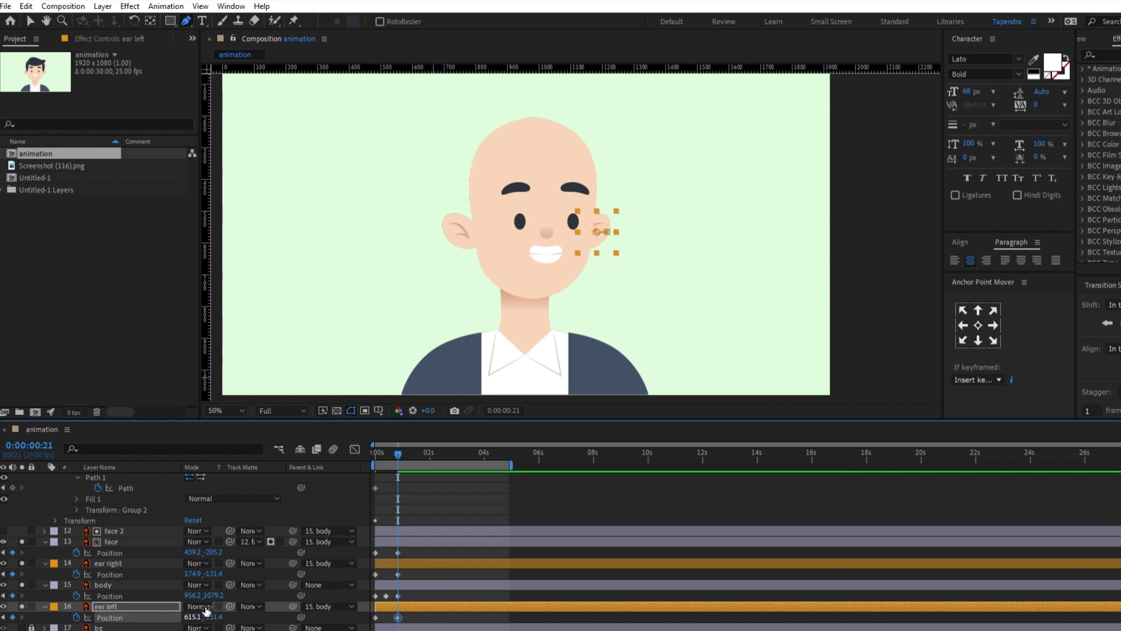
{"action": "left_click_drag", "start_coordinate": [202, 617], "coordinate": [221, 572]}
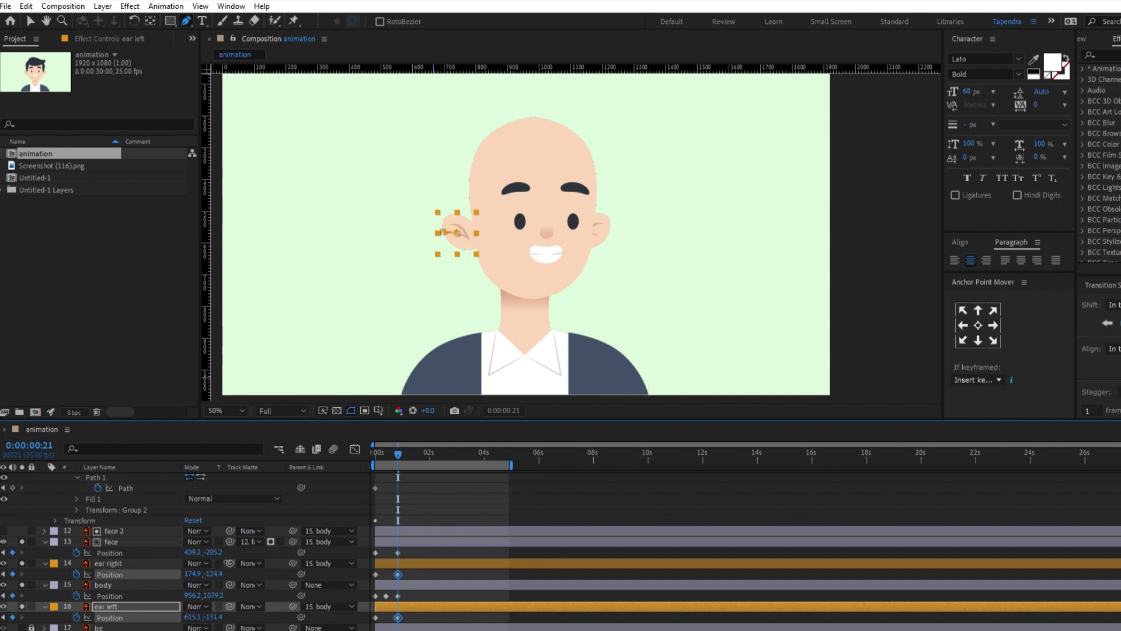
{"action": "left_click", "coordinate": [226, 564]}
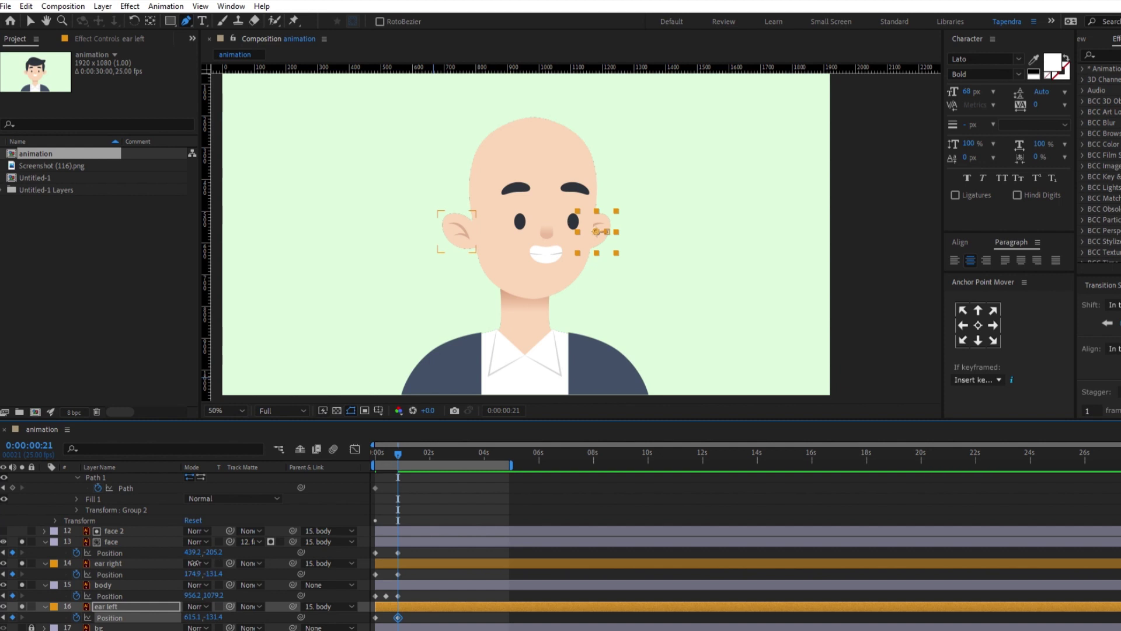
{"action": "left_click_drag", "start_coordinate": [204, 567], "coordinate": [197, 562]}
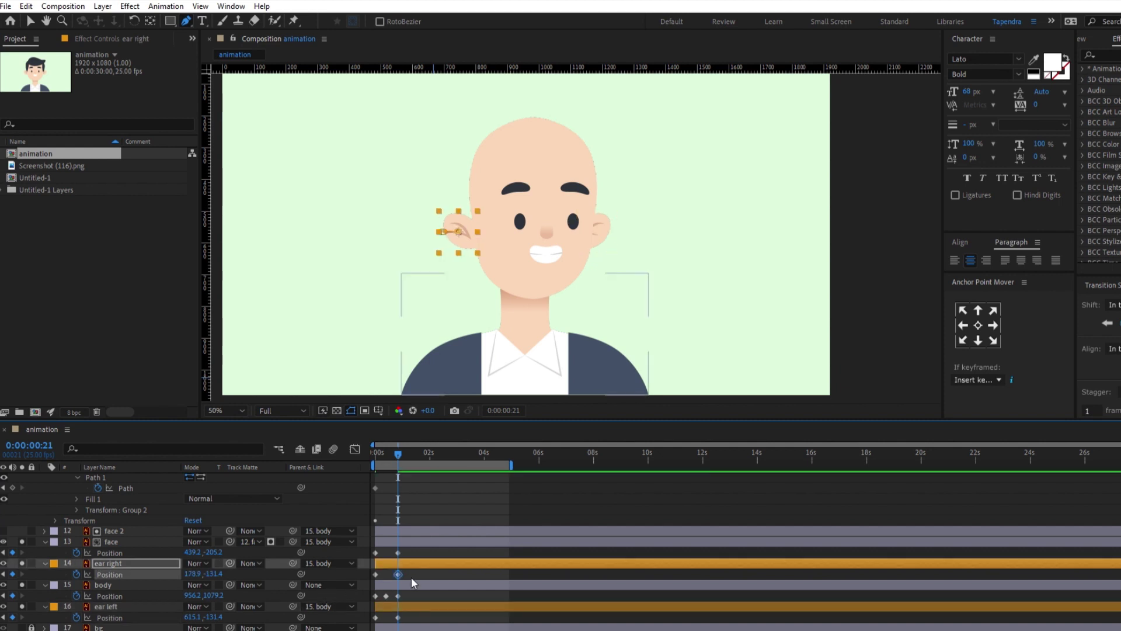
{"action": "left_click", "coordinate": [189, 514]}
Step: Solo the hair 2 Outlines layer and scrub the animation to check the pose
{"action": "scroll", "coordinate": [172, 546], "scroll_direction": "up", "scroll_amount": 3}
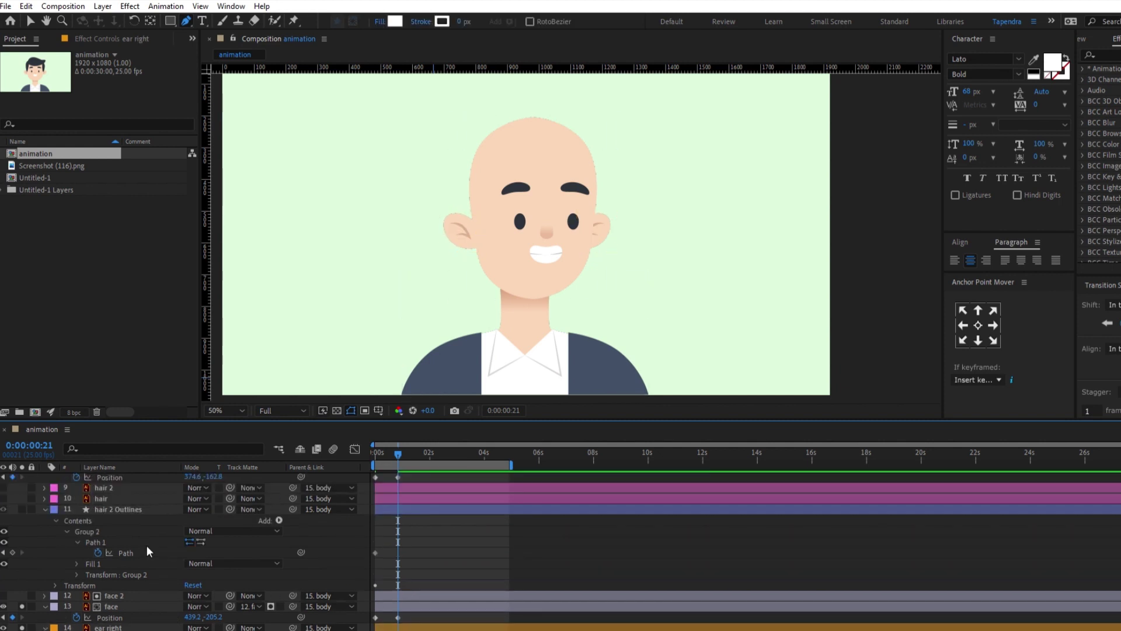
{"action": "left_click", "coordinate": [117, 508]}
{"action": "left_click", "coordinate": [22, 509]}
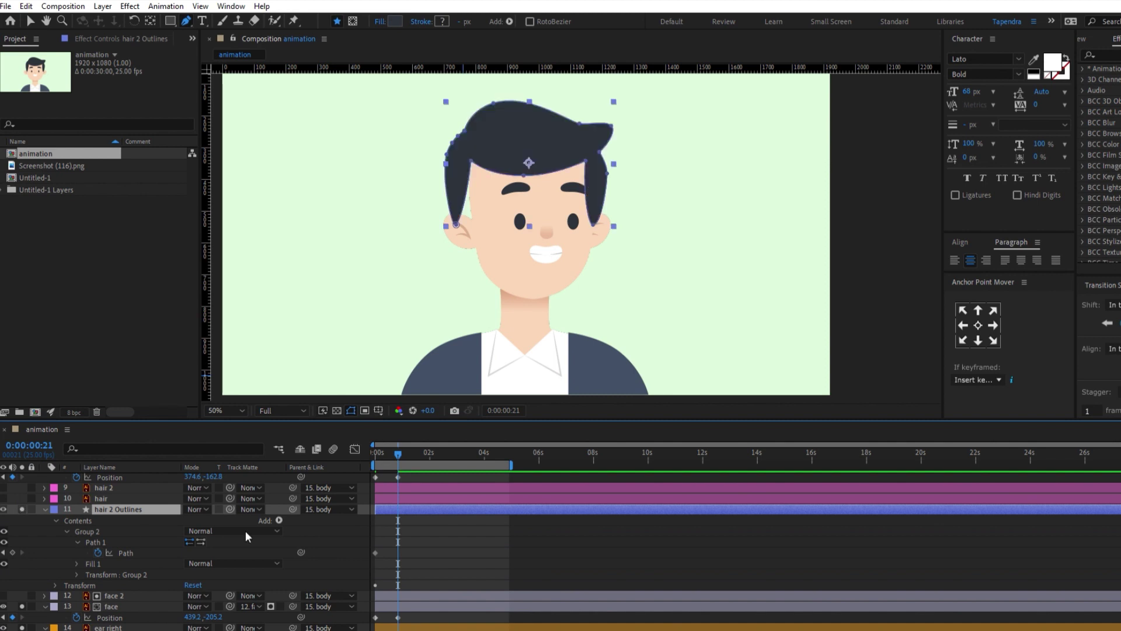
{"action": "left_click", "coordinate": [485, 520]}
{"action": "mouse_move", "coordinate": [398, 453]}
{"action": "left_mouse_down"}
{"action": "mouse_move", "coordinate": [355, 448]}
{"action": "mouse_move", "coordinate": [408, 449]}
{"action": "left_mouse_up"}
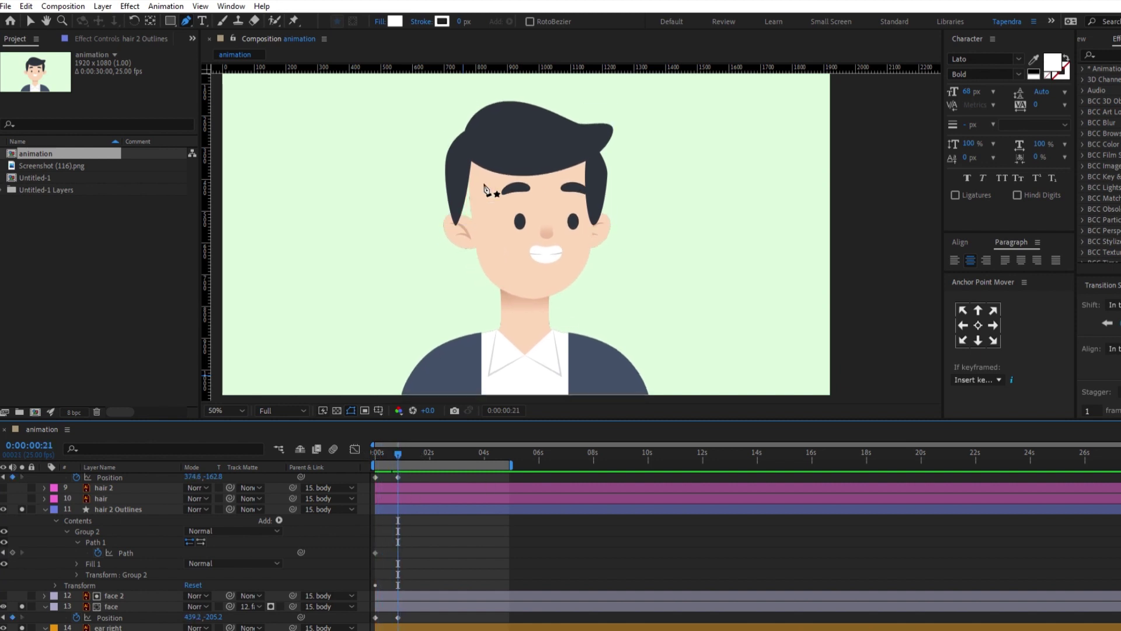
Step: Reshape the hair path, tucking both side locks in and straightening the right lock down
{"action": "left_click", "coordinate": [427, 508]}
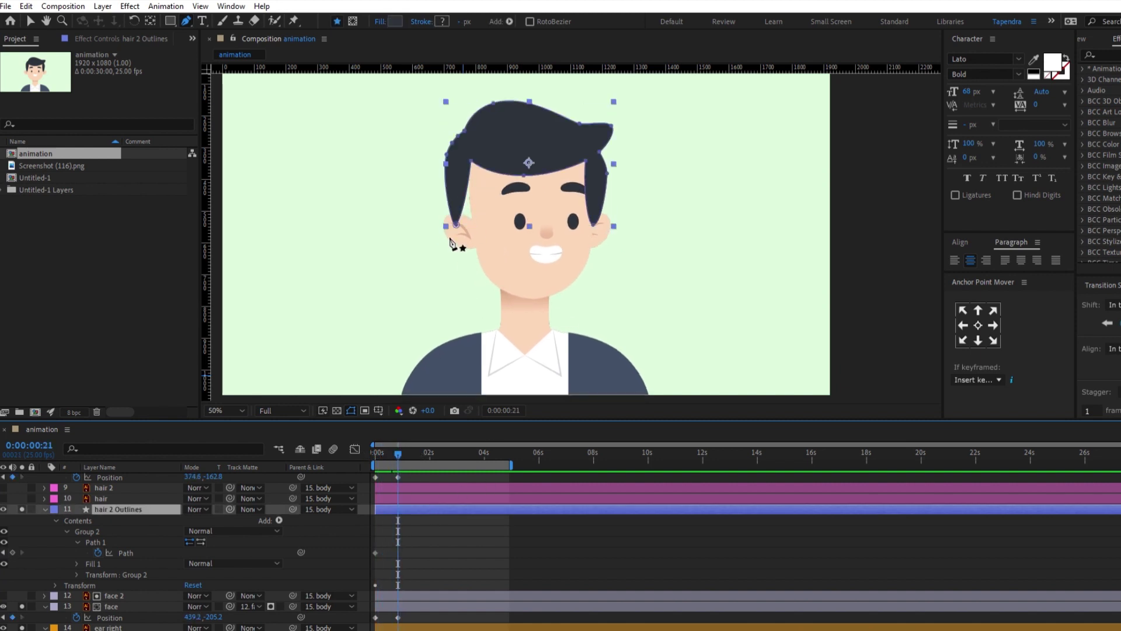
{"action": "left_click_drag", "start_coordinate": [459, 209], "coordinate": [474, 205]}
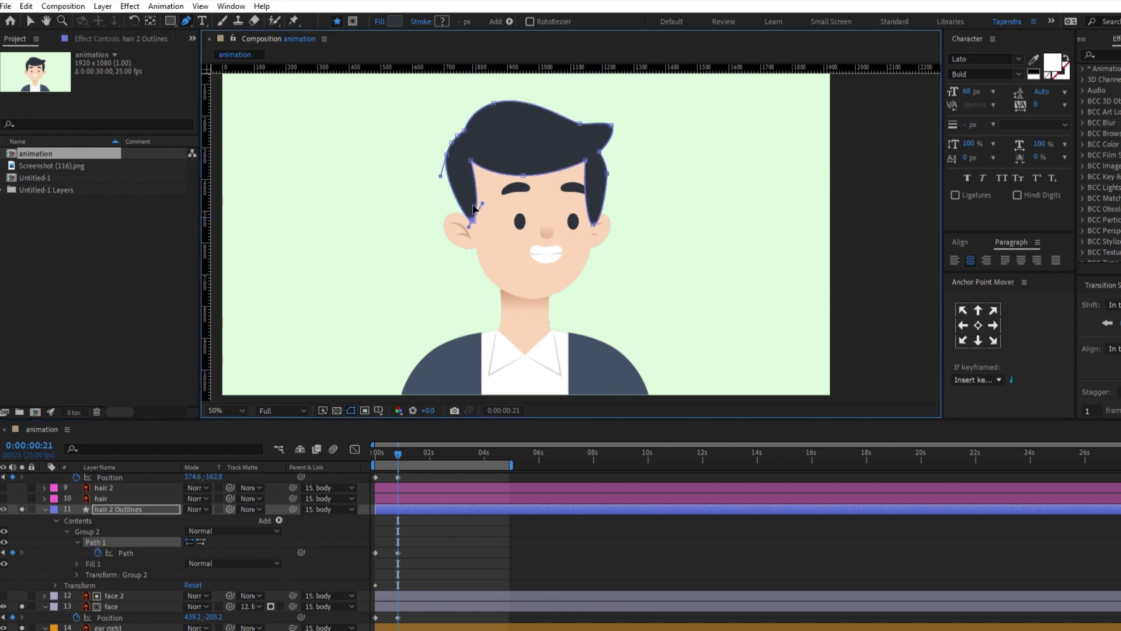
{"action": "left_click_drag", "start_coordinate": [471, 150], "coordinate": [484, 157]}
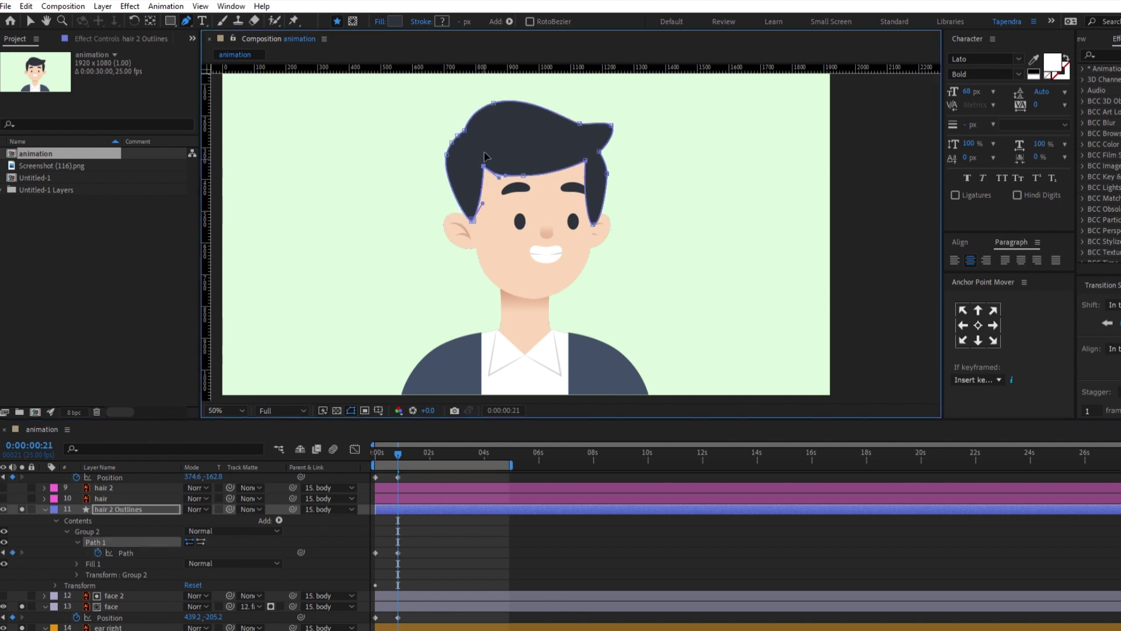
{"action": "left_click", "coordinate": [534, 174]}
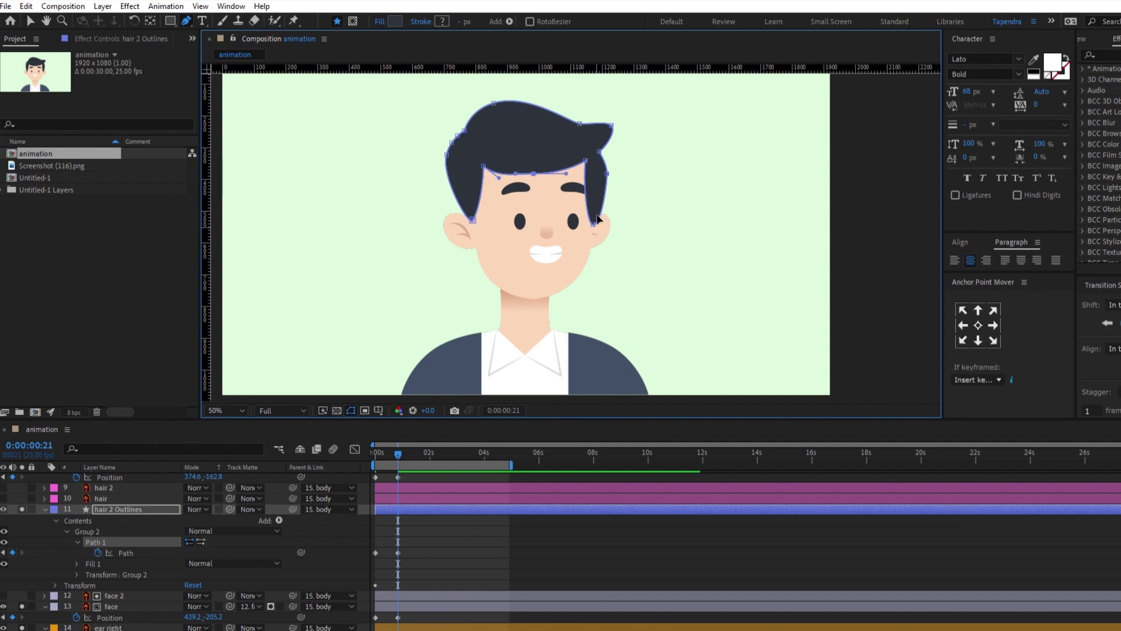
{"action": "left_click_drag", "start_coordinate": [597, 217], "coordinate": [598, 201]}
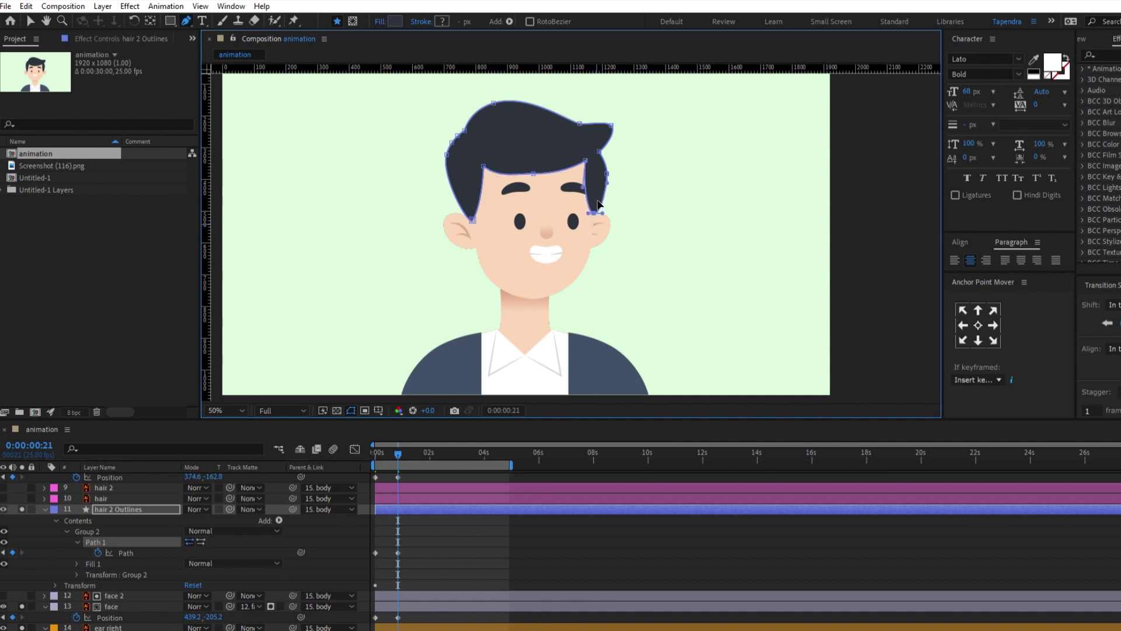
{"action": "mouse_move", "coordinate": [609, 173]}
{"action": "left_mouse_down"}
{"action": "mouse_move", "coordinate": [549, 296]}
{"action": "mouse_move", "coordinate": [560, 268]}
{"action": "left_mouse_up"}
{"action": "scroll", "coordinate": [605, 212], "scroll_direction": "up", "scroll_amount": 2}
Step: Round off the hair's right tip, raise the temple point, and add a point on the right edge
{"action": "mouse_move", "coordinate": [565, 191]}
{"action": "left_mouse_down"}
{"action": "mouse_move", "coordinate": [544, 239]}
{"action": "mouse_move", "coordinate": [553, 291]}
{"action": "left_mouse_up"}
{"action": "left_click_drag", "start_coordinate": [597, 170], "coordinate": [574, 175]}
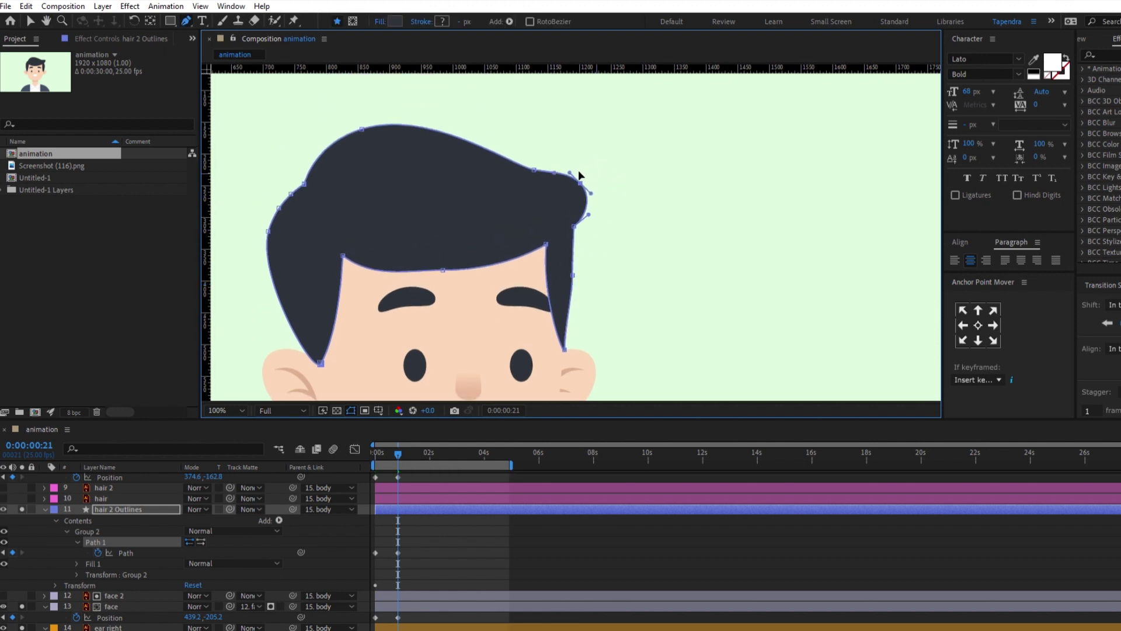
{"action": "left_click_drag", "start_coordinate": [451, 220], "coordinate": [513, 213]}
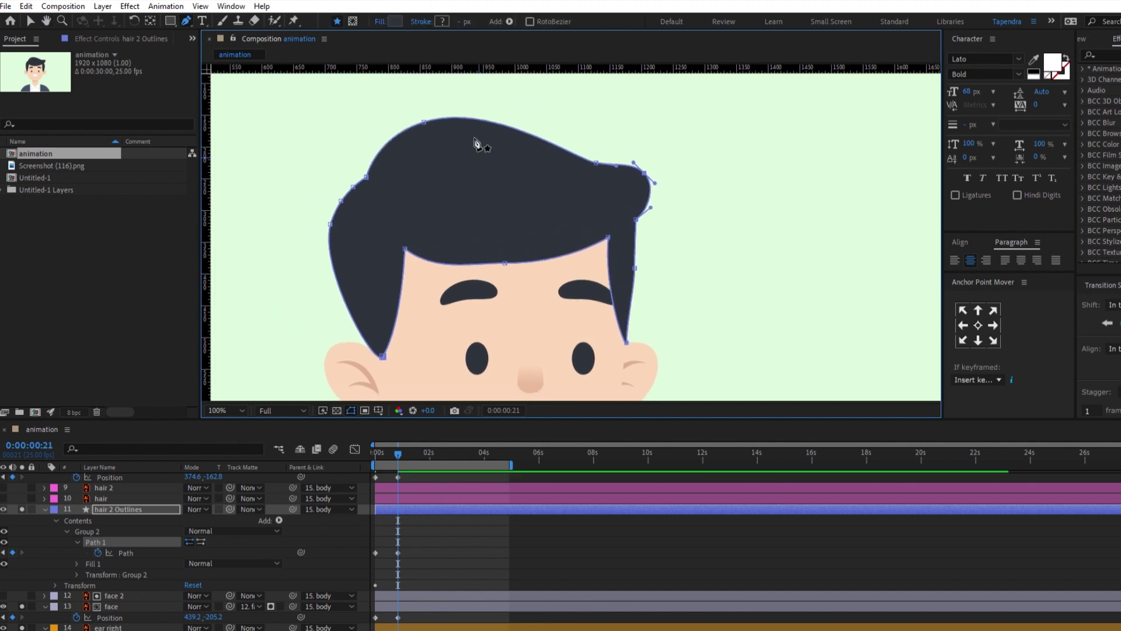
{"action": "left_click_drag", "start_coordinate": [425, 120], "coordinate": [444, 115]}
{"action": "key", "text": "ctrl+z"}
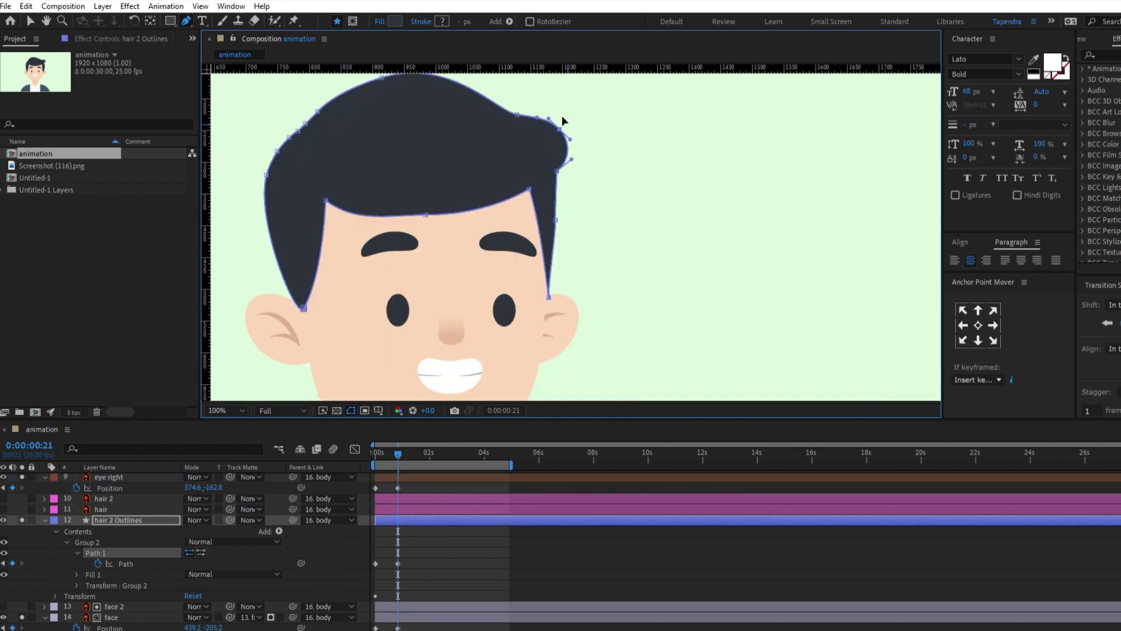
{"action": "left_click_drag", "start_coordinate": [564, 165], "coordinate": [569, 132]}
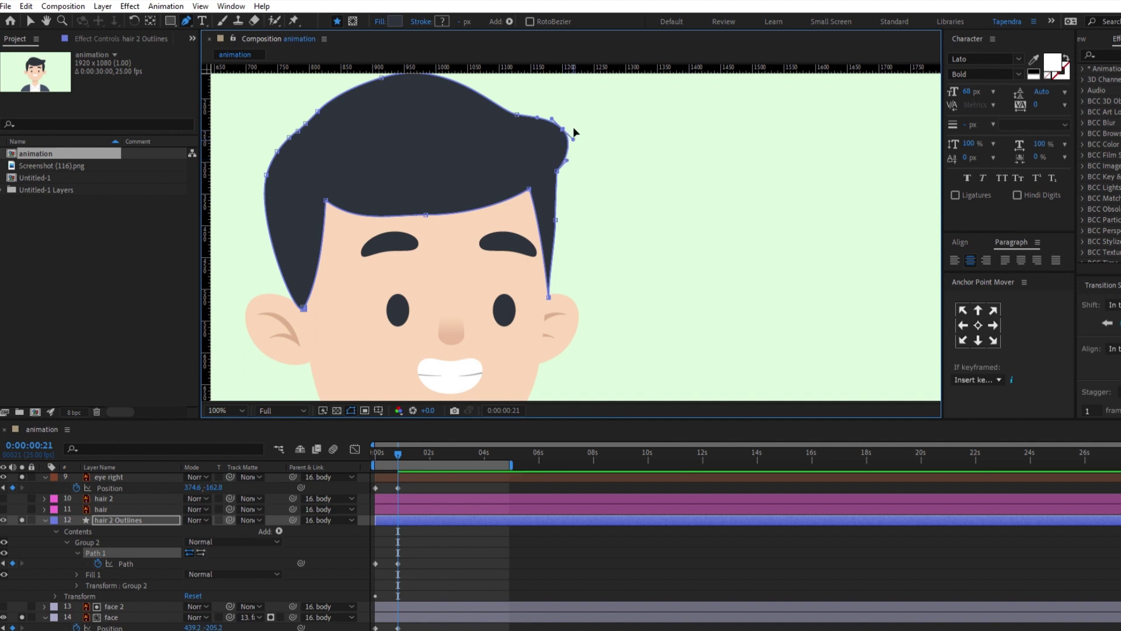
{"action": "left_click_drag", "start_coordinate": [556, 108], "coordinate": [563, 118]}
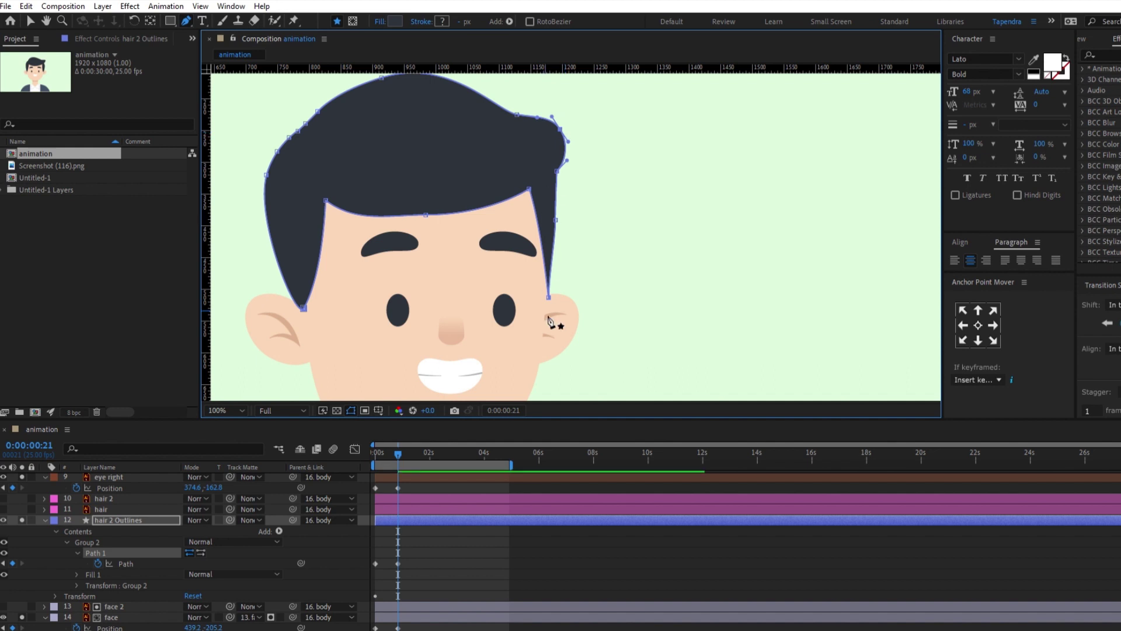
{"action": "left_click_drag", "start_coordinate": [551, 291], "coordinate": [549, 286]}
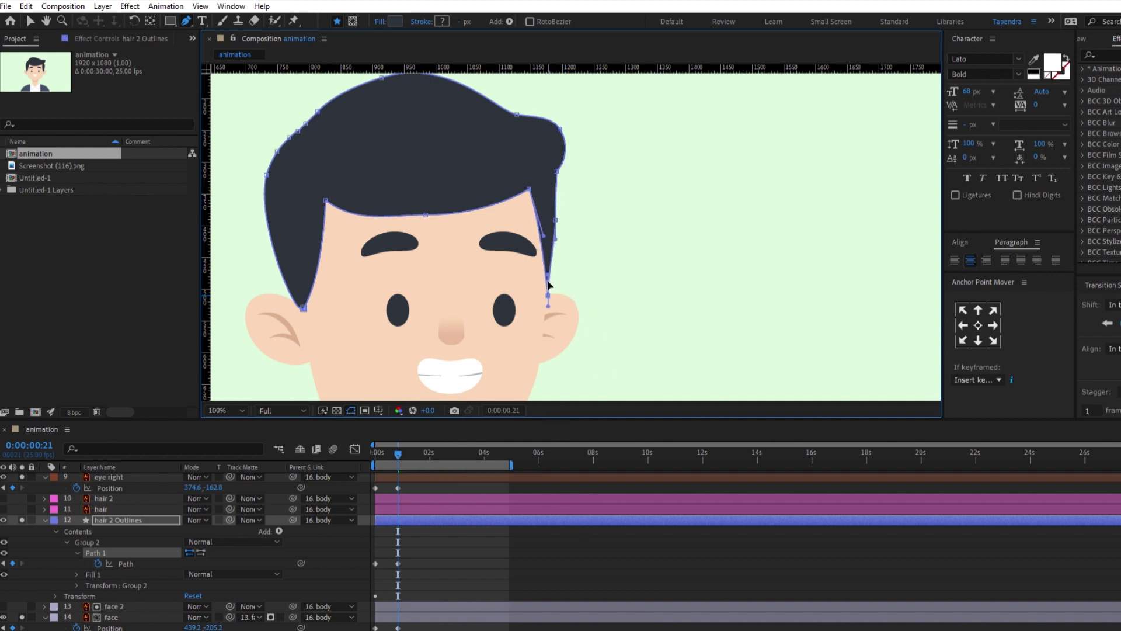
Step: Check the shape, then reselect the hair 2 Outlines path and pull out a curve handle on a point
{"action": "left_click", "coordinate": [556, 541]}
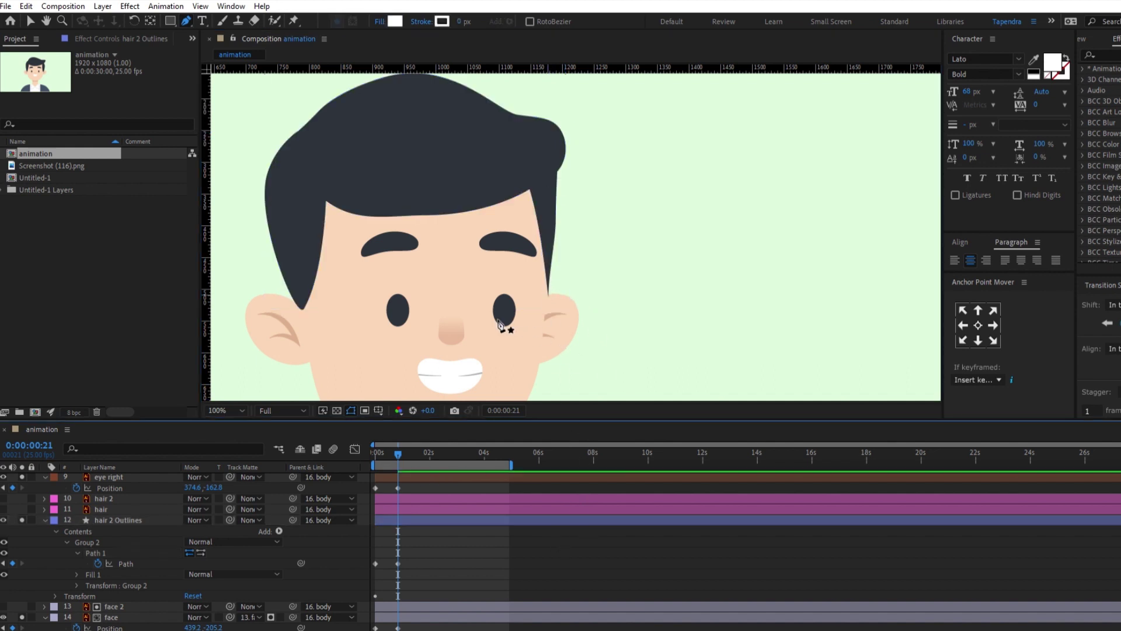
{"action": "scroll", "coordinate": [498, 324], "scroll_direction": "down", "scroll_amount": 2}
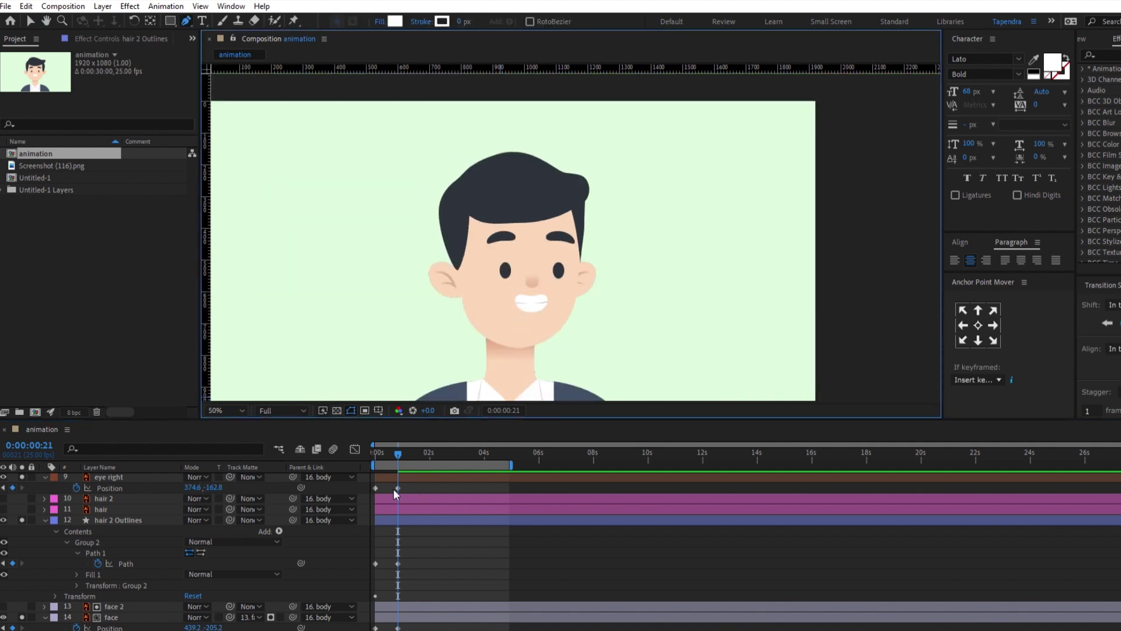
{"action": "scroll", "coordinate": [508, 307], "scroll_direction": "down", "scroll_amount": 1}
{"action": "scroll", "coordinate": [513, 292], "scroll_direction": "up", "scroll_amount": 1}
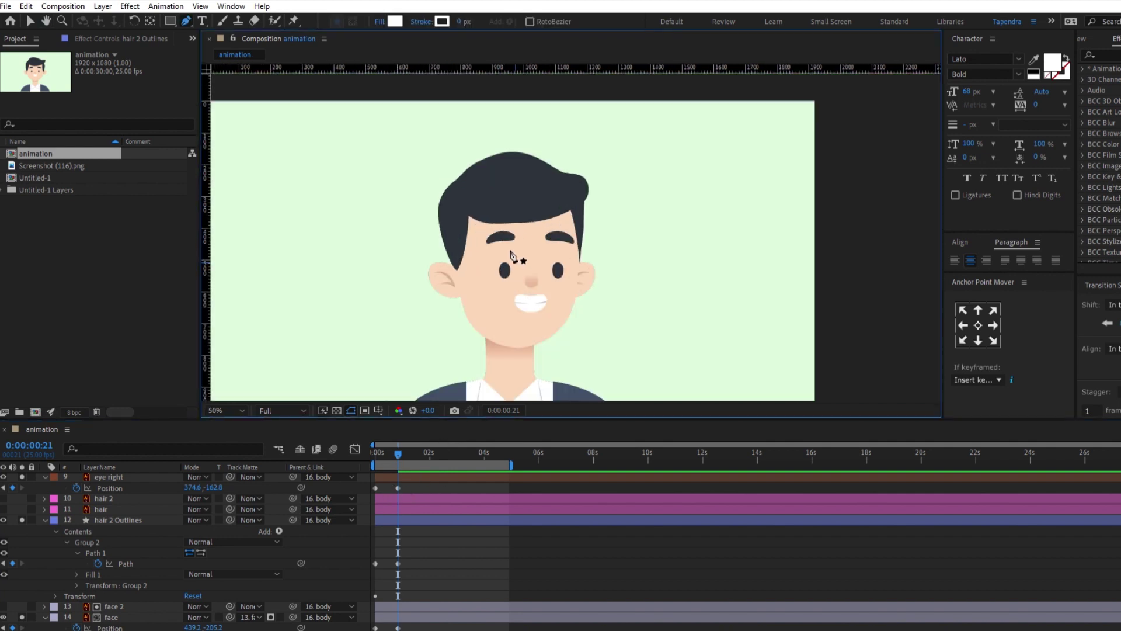
{"action": "left_click", "coordinate": [409, 520]}
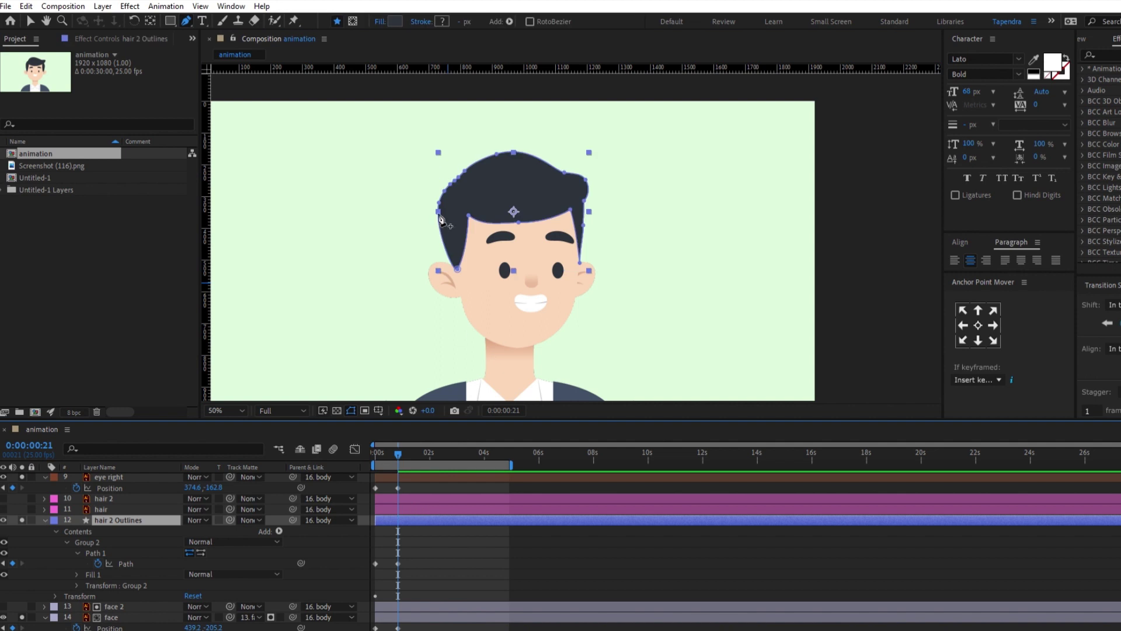
{"action": "scroll", "coordinate": [459, 189], "scroll_direction": "up", "scroll_amount": 2}
{"action": "scroll", "coordinate": [358, 223], "scroll_direction": "up", "scroll_amount": 2}
{"action": "scroll", "coordinate": [556, 233], "scroll_direction": "down", "scroll_amount": 1}
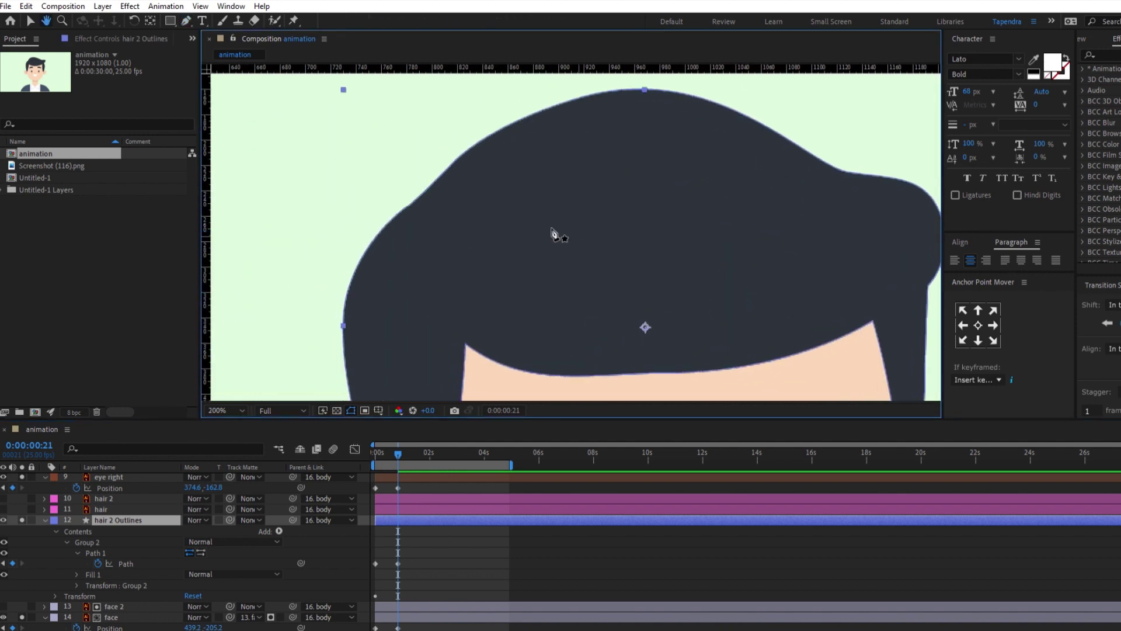
{"action": "scroll", "coordinate": [461, 273], "scroll_direction": "down", "scroll_amount": 1}
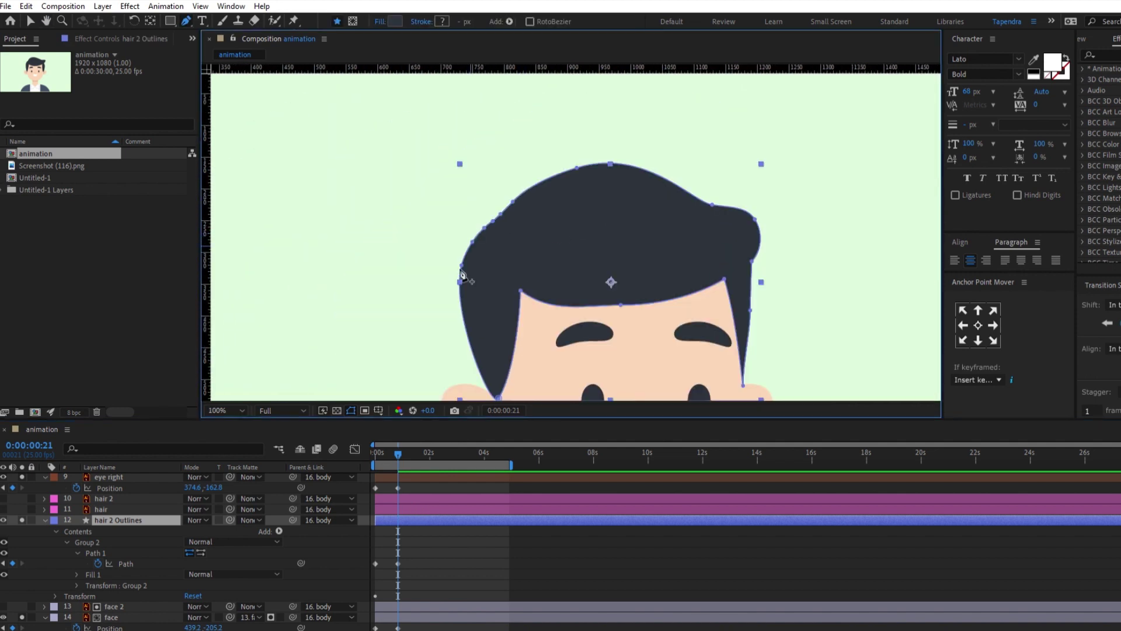
{"action": "left_click", "coordinate": [495, 209]}
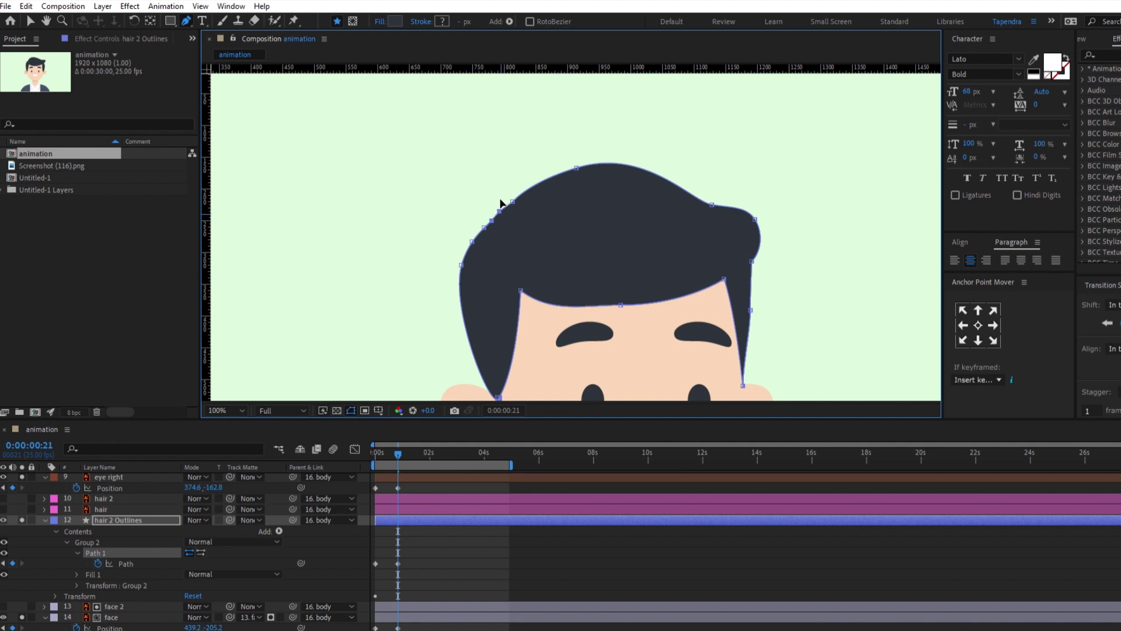
{"action": "left_click", "coordinate": [513, 191]}
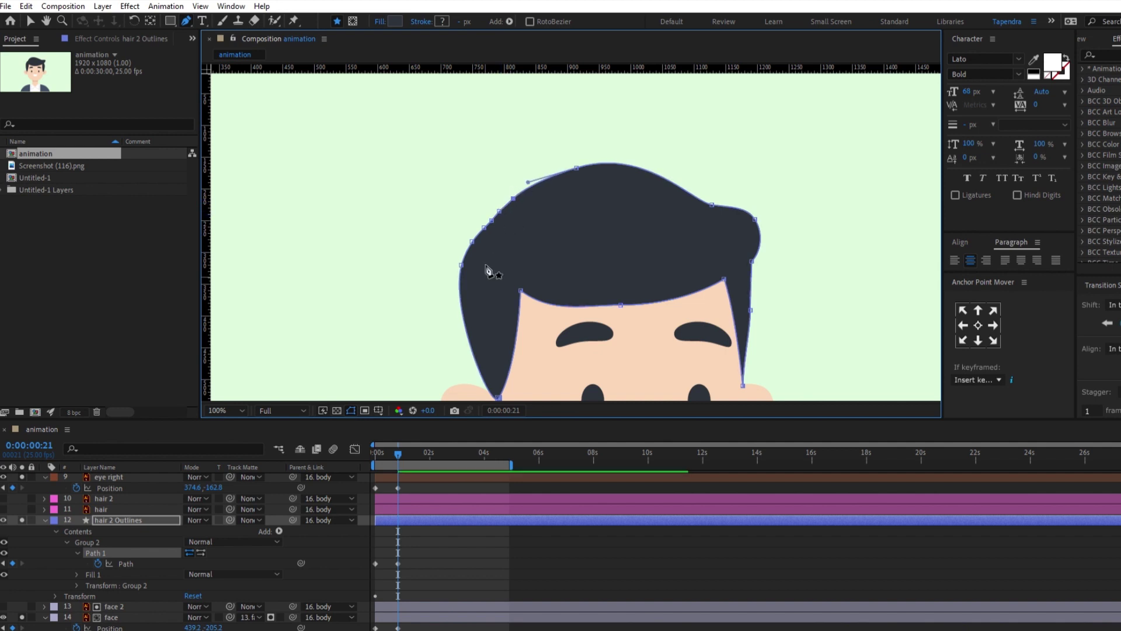
{"action": "scroll", "coordinate": [489, 270], "scroll_direction": "down", "scroll_amount": 2}
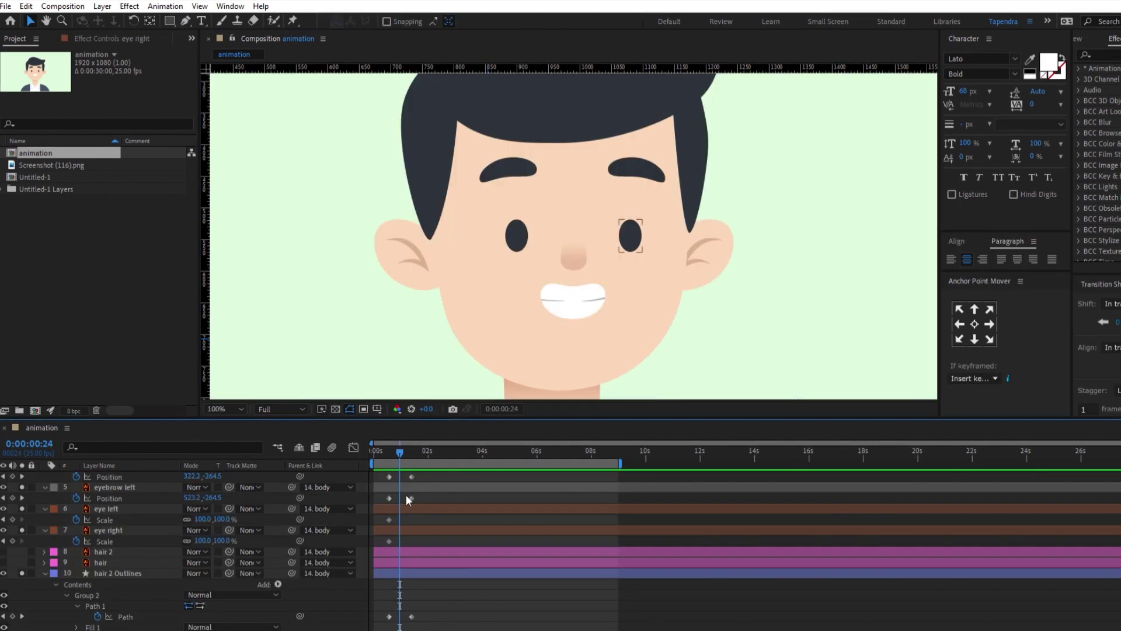
{"action": "left_click", "coordinate": [625, 245]}
Step: Key both eyes' Scale squashed nearly shut at 0:00:00:24, the right eye to 18.3%
{"action": "left_click_drag", "start_coordinate": [631, 220], "coordinate": [633, 219]}
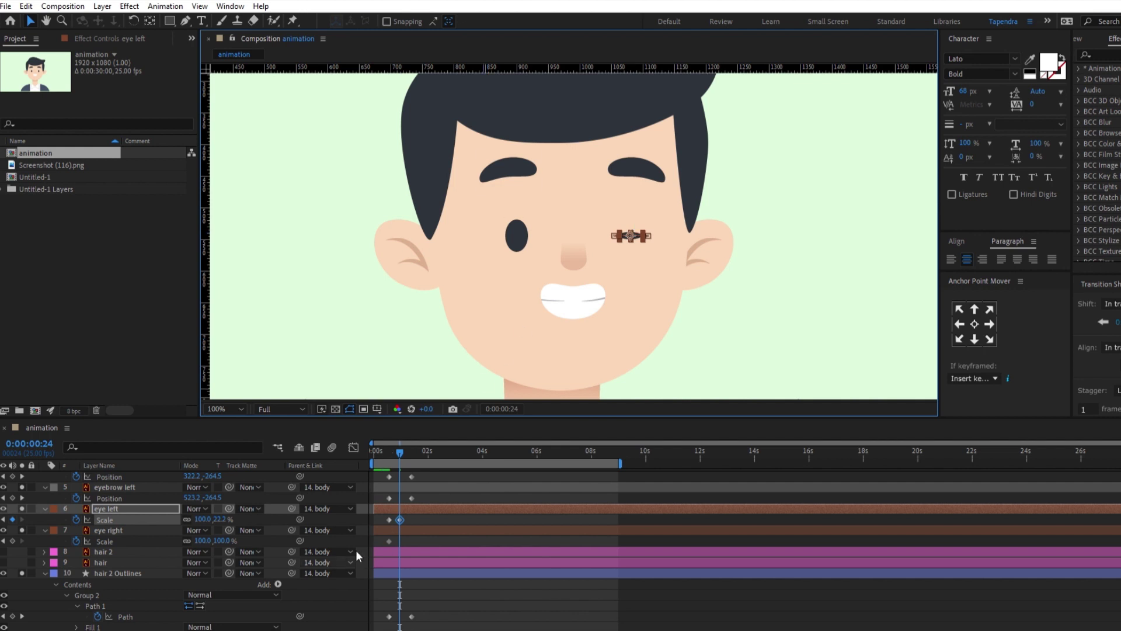
{"action": "left_click", "coordinate": [461, 497]}
{"action": "left_click", "coordinate": [429, 527]}
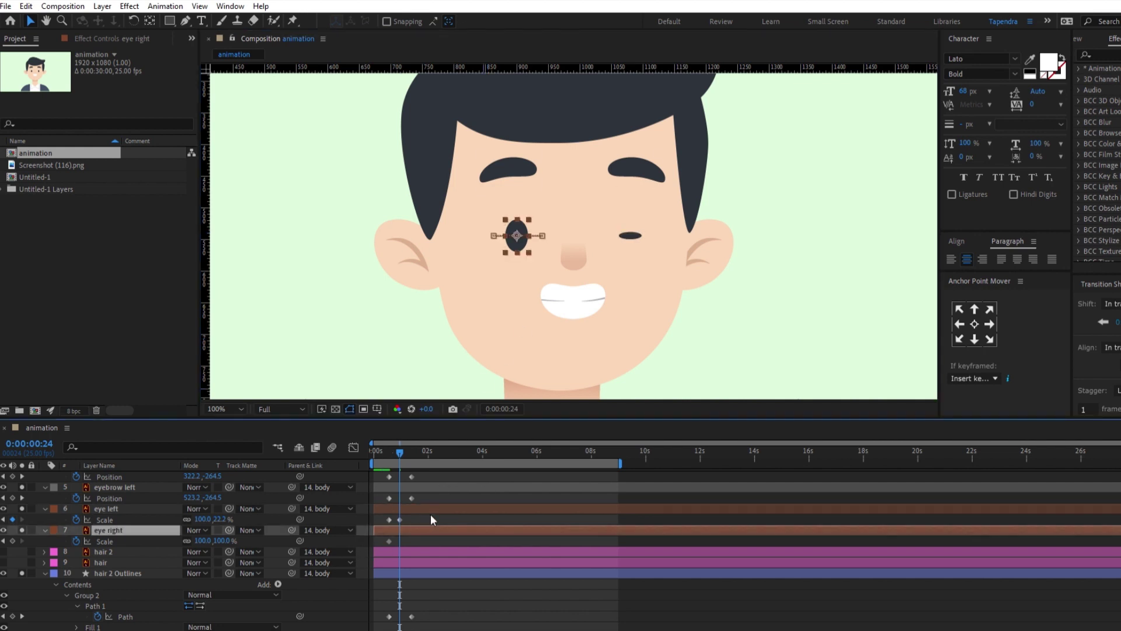
{"action": "left_click_drag", "start_coordinate": [519, 212], "coordinate": [517, 215]}
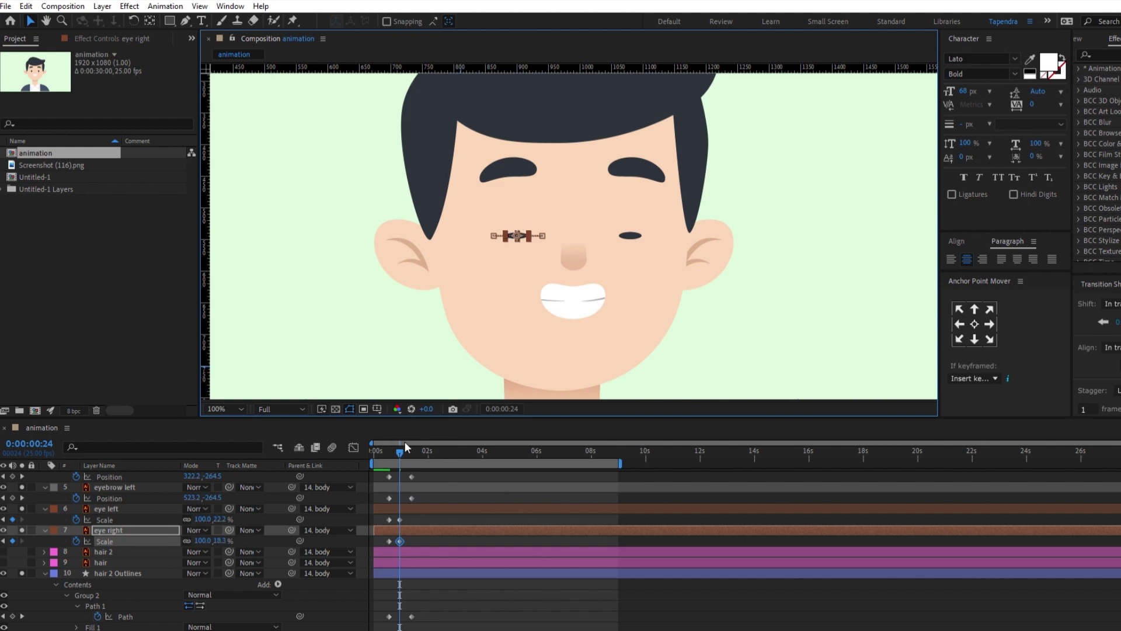
Step: Paste full-size 100,100% Scale keyframes onto both eyes at 0:00:01:10 to reopen them
{"action": "left_click_drag", "start_coordinate": [407, 447], "coordinate": [414, 442]}
{"action": "left_click", "coordinate": [384, 508]}
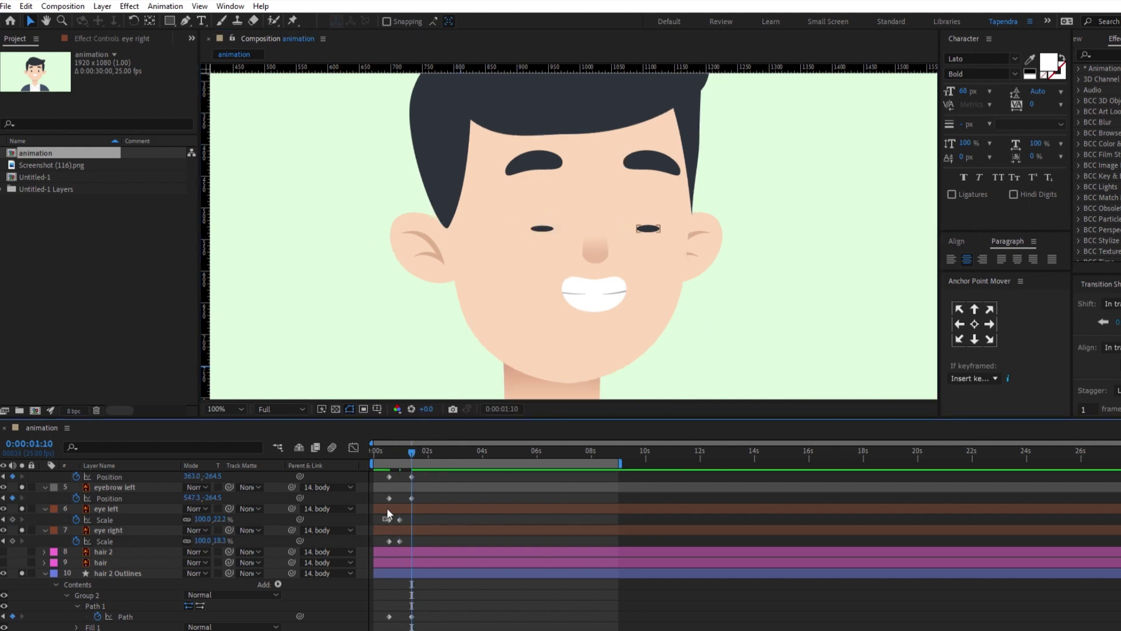
{"action": "left_click", "coordinate": [391, 510]}
{"action": "key", "text": "ctrl+v"}
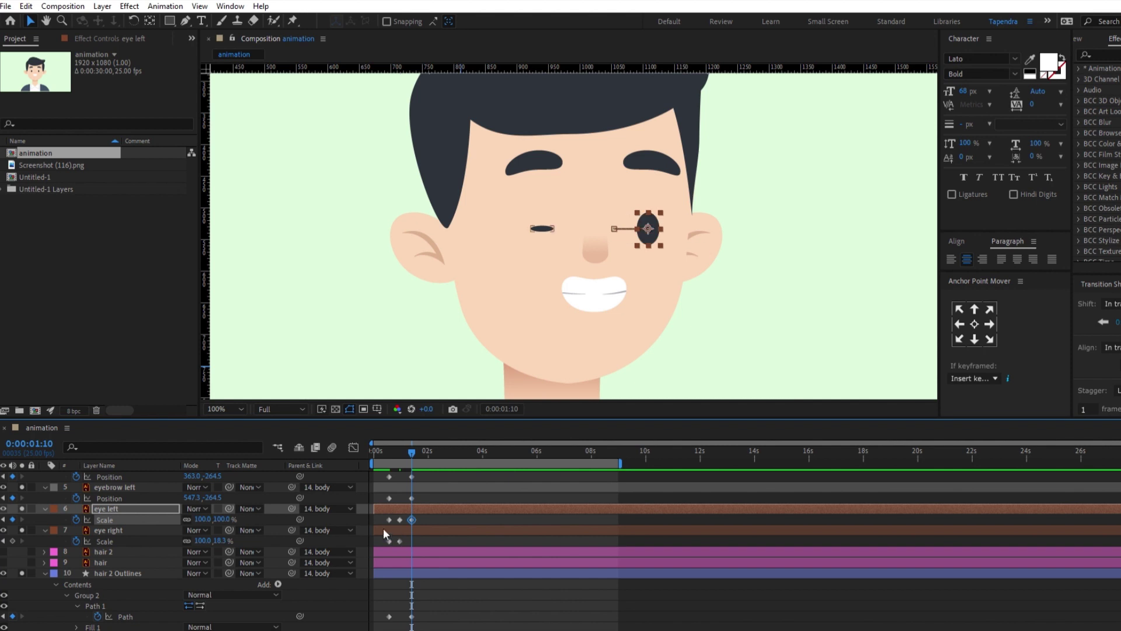
{"action": "left_click", "coordinate": [391, 530]}
{"action": "key", "text": "ctrl+v"}
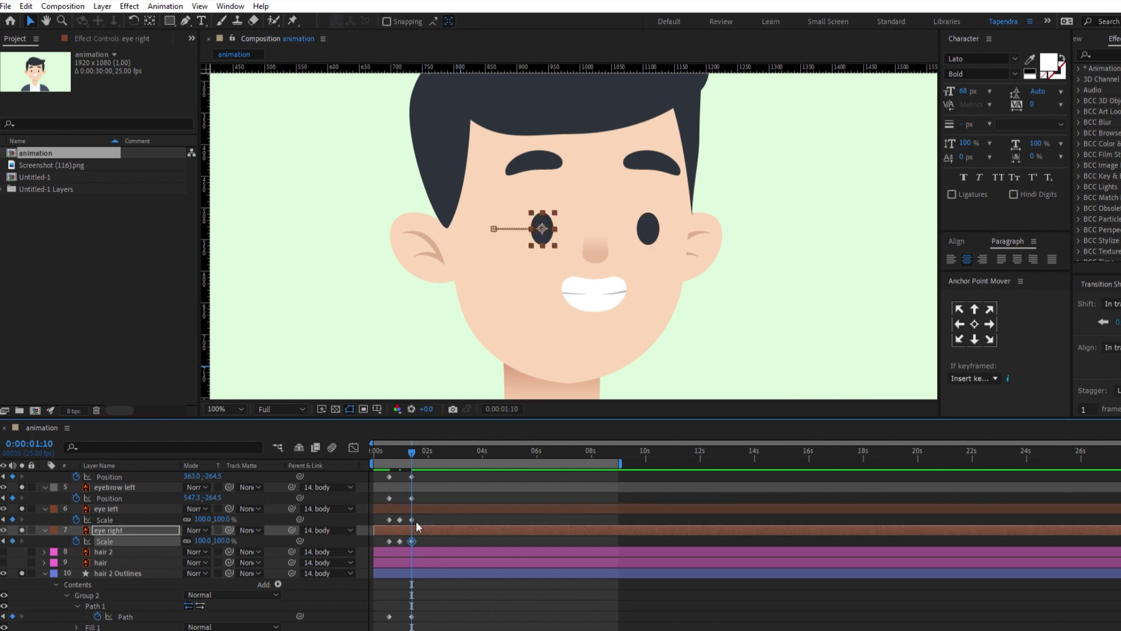
{"action": "key", "text": "F2"}
{"action": "left_click_drag", "start_coordinate": [412, 448], "coordinate": [387, 444]}
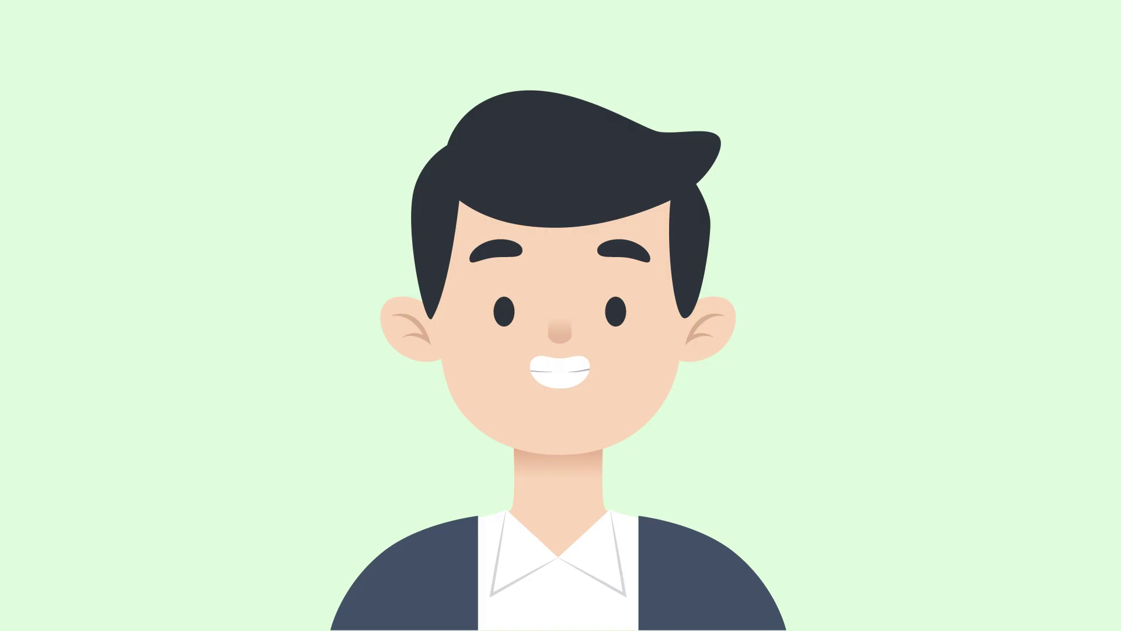